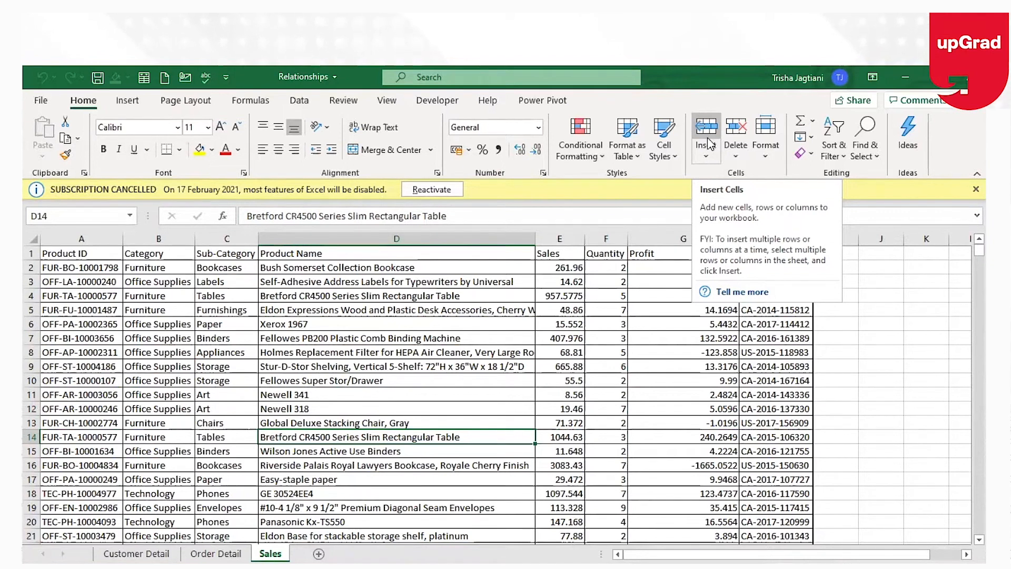
Browse the Sales, Customer Detail and Order Detail sheets to compare the data they hold.
click(274, 333)
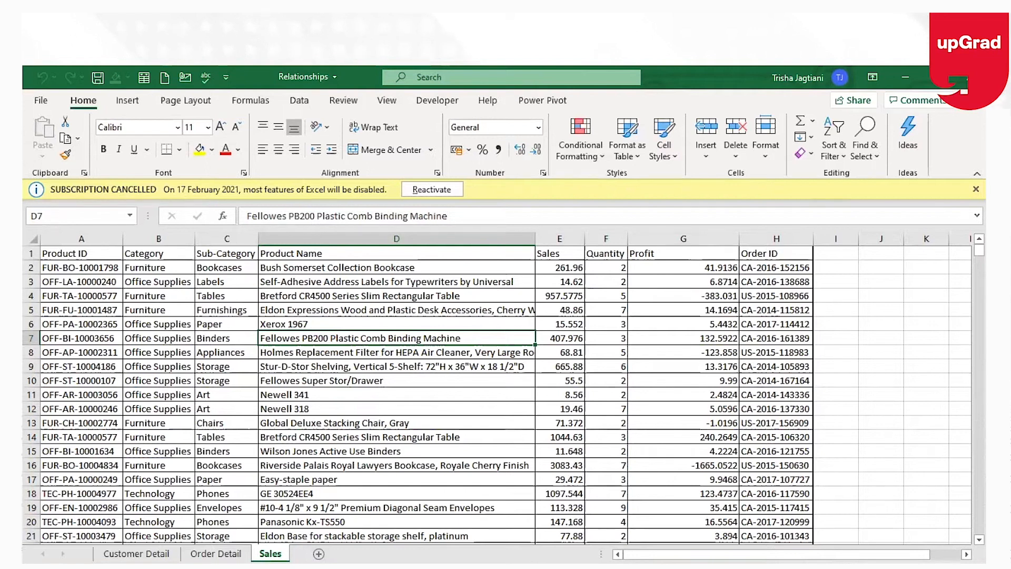
click(454, 293)
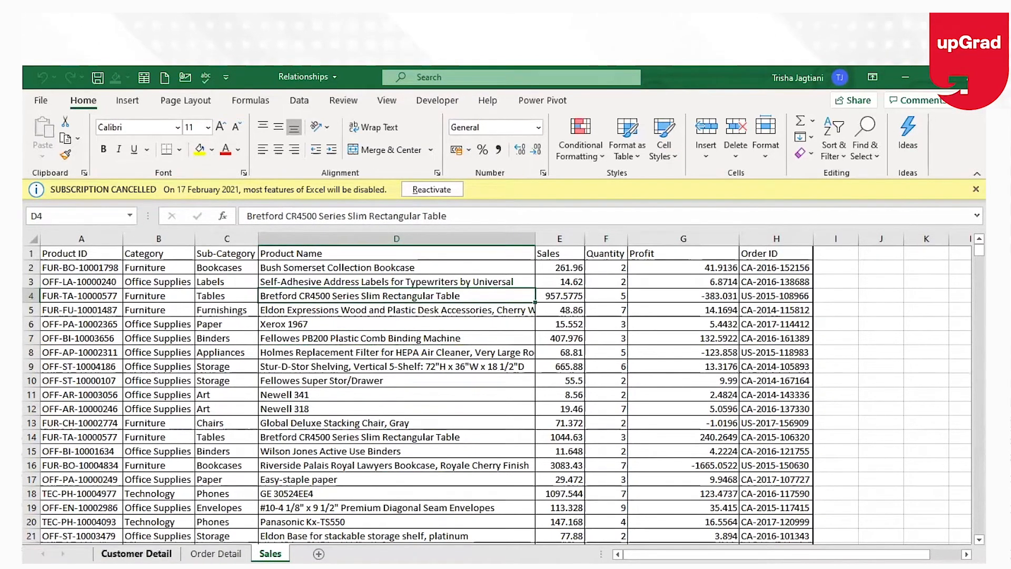
click(136, 553)
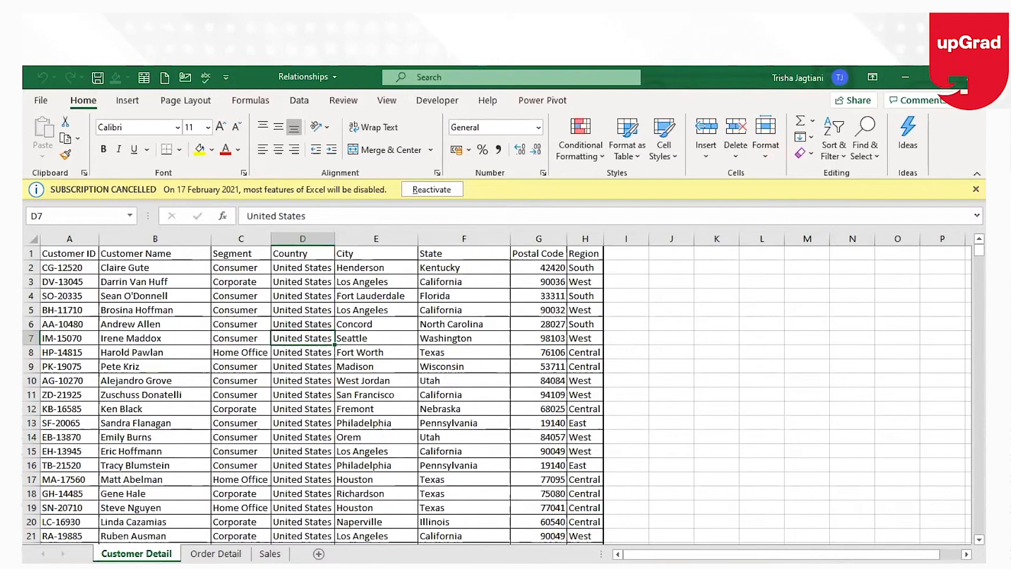
key(ctrl+Page_Down)
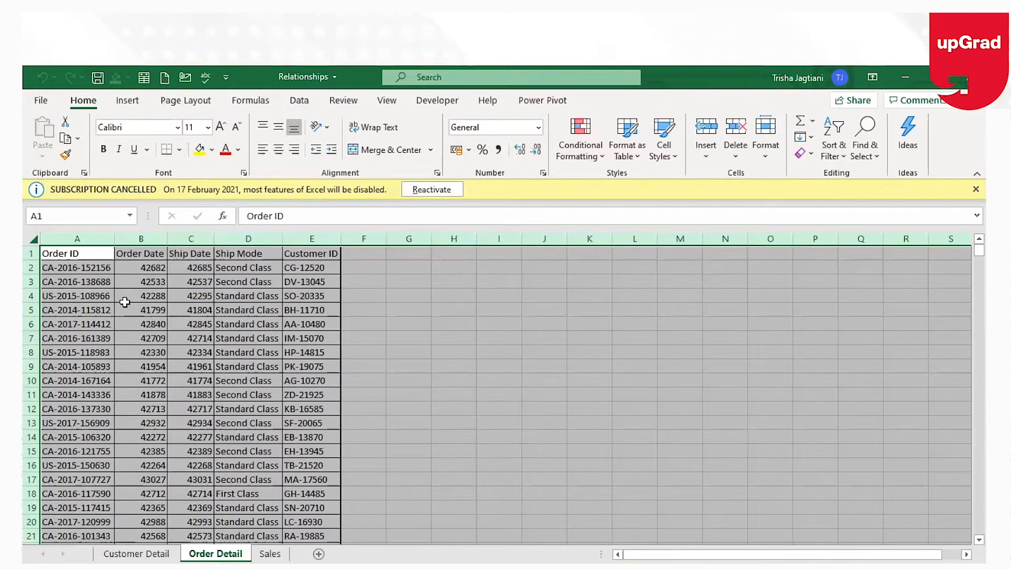
click(304, 255)
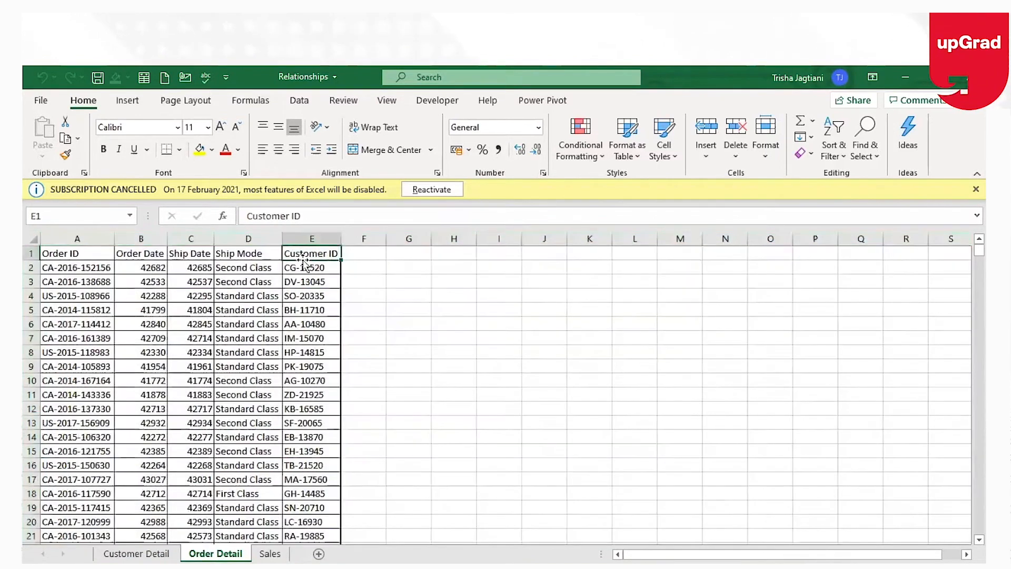
click(270, 553)
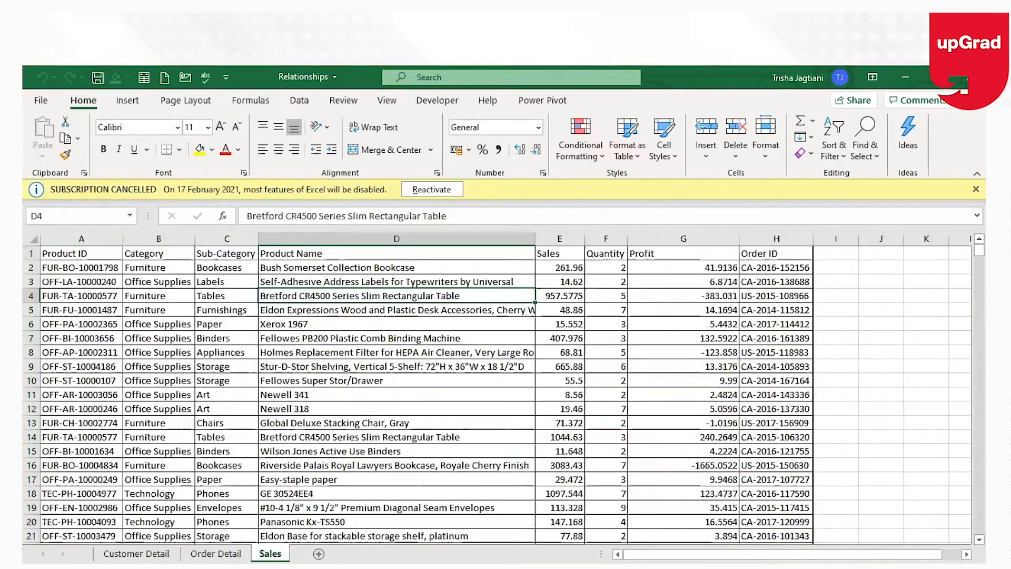
Review the column headers of the Sales sheet, from Product ID through Order ID.
click(89, 255)
click(168, 251)
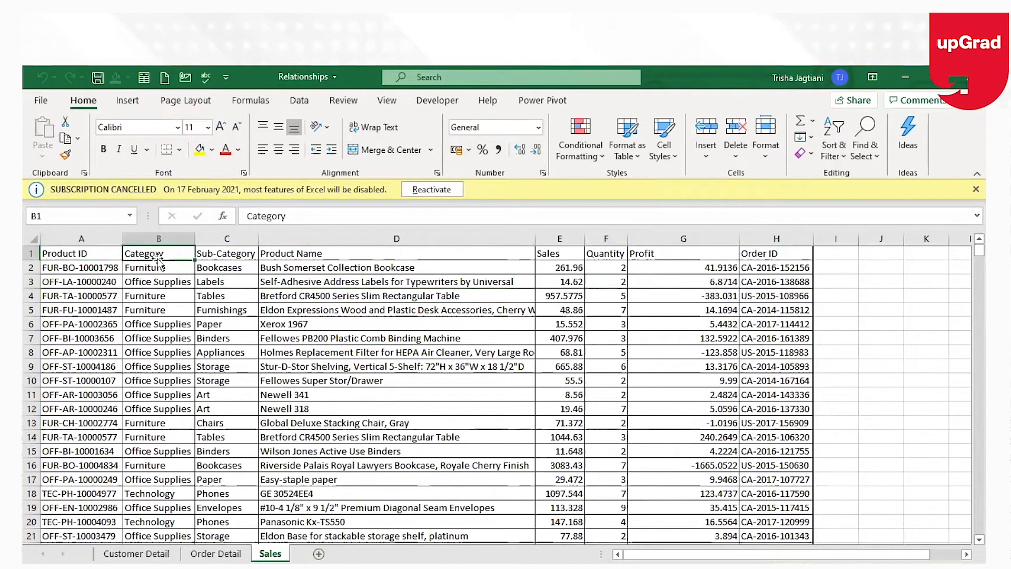
click(352, 253)
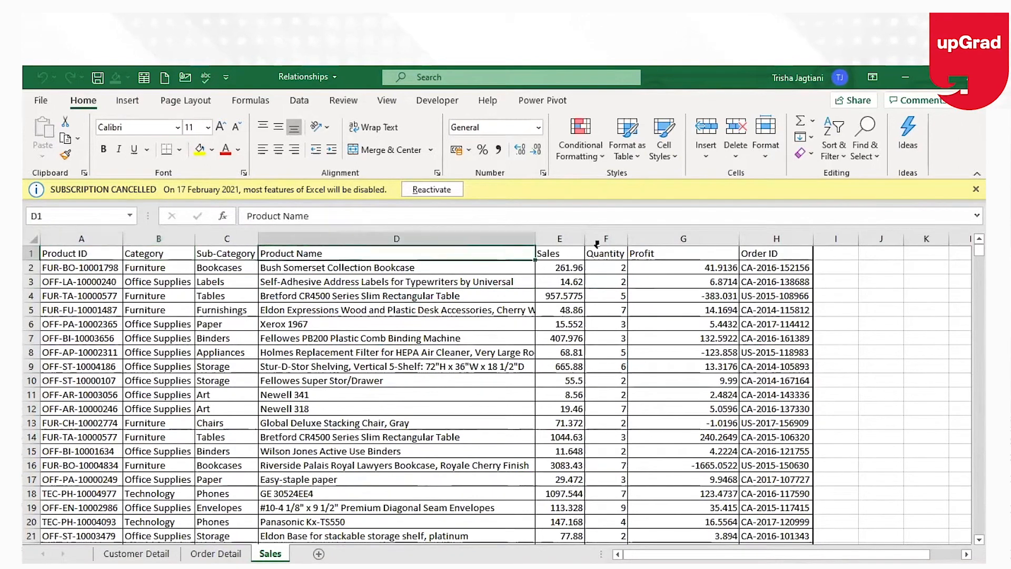
click(549, 252)
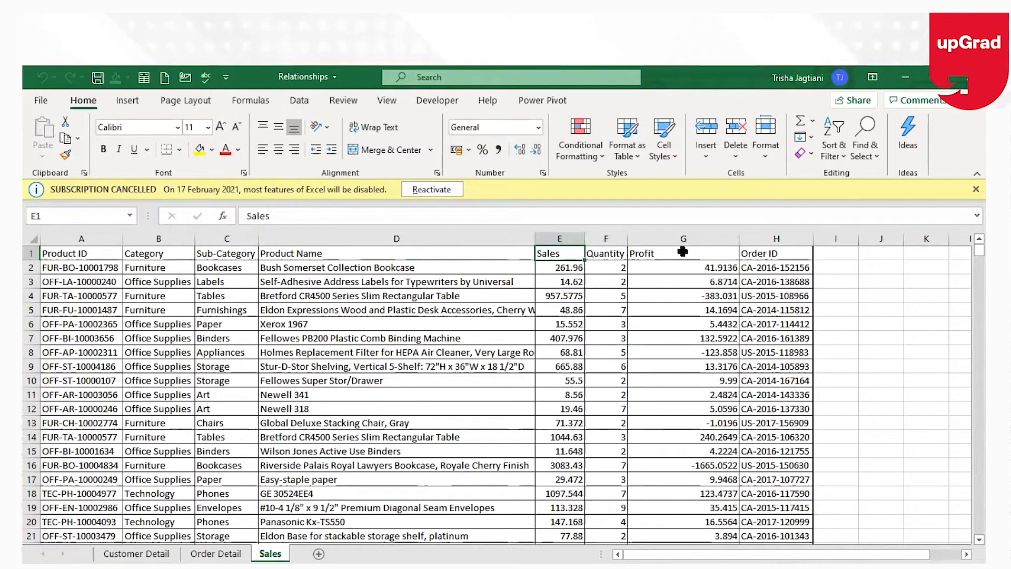
click(757, 255)
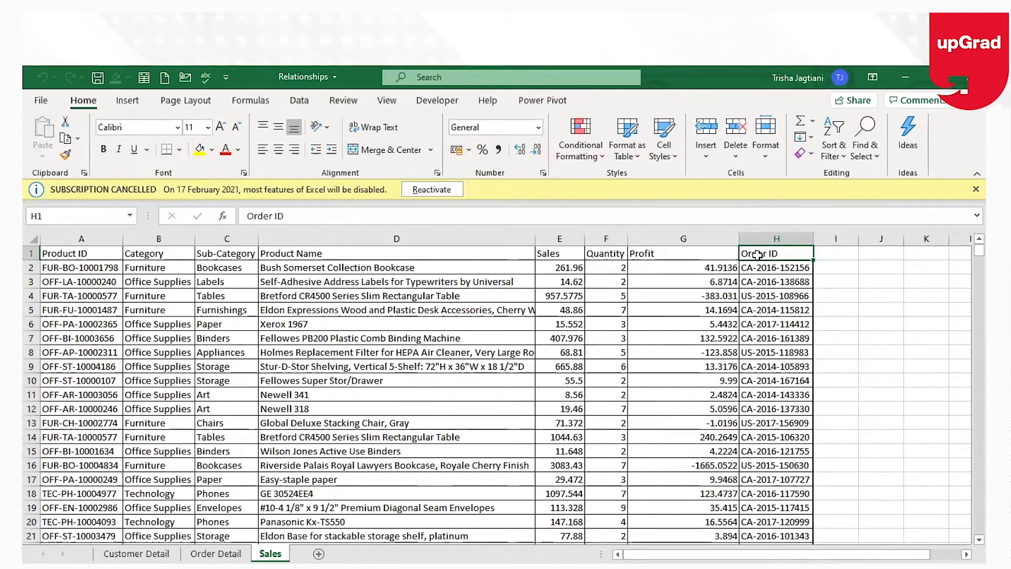
Switch between the Customer Detail, Sales and Order Detail sheets to compare their key columns.
click(136, 554)
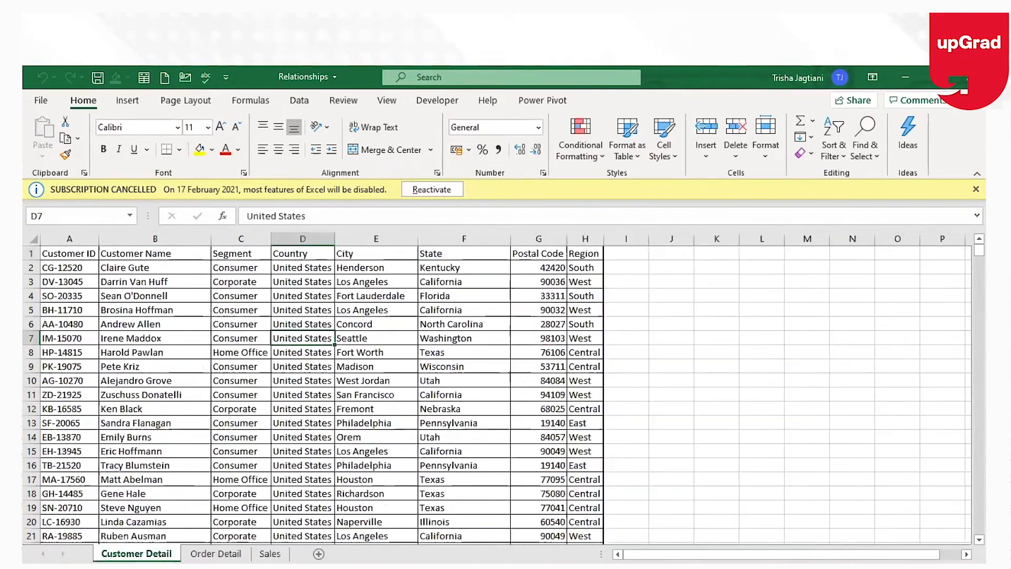
click(270, 553)
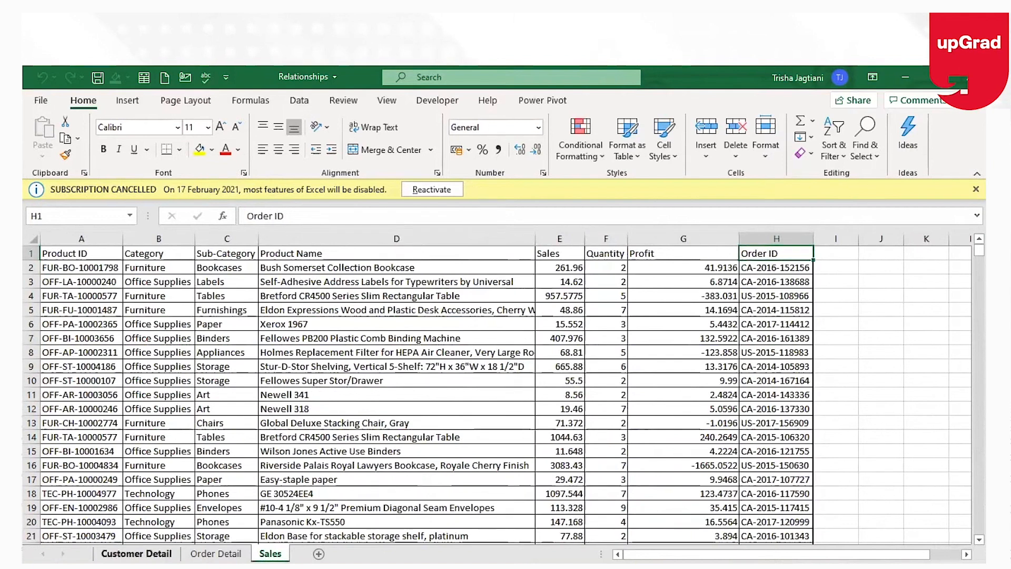
click(135, 553)
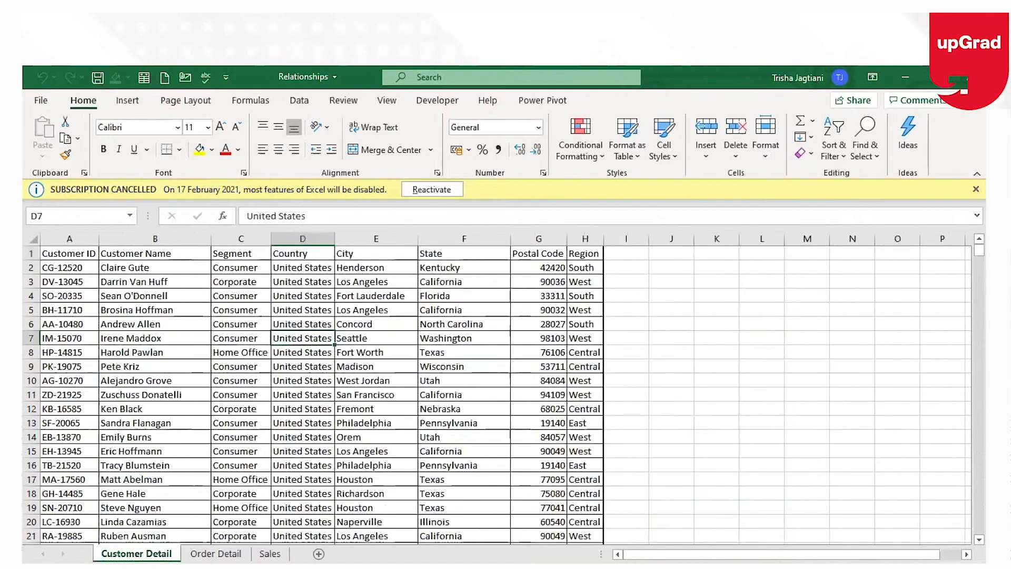
click(586, 253)
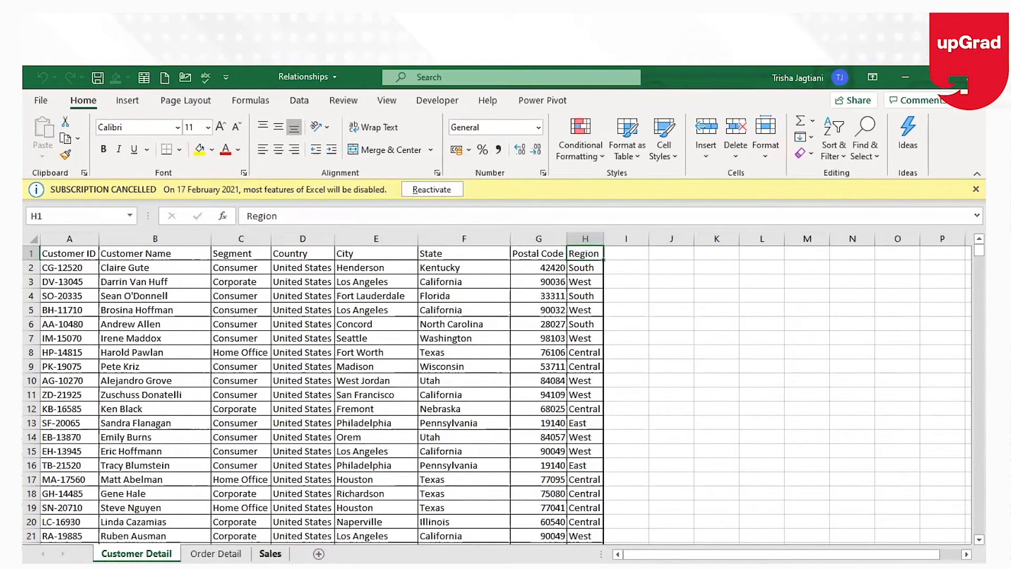
click(270, 553)
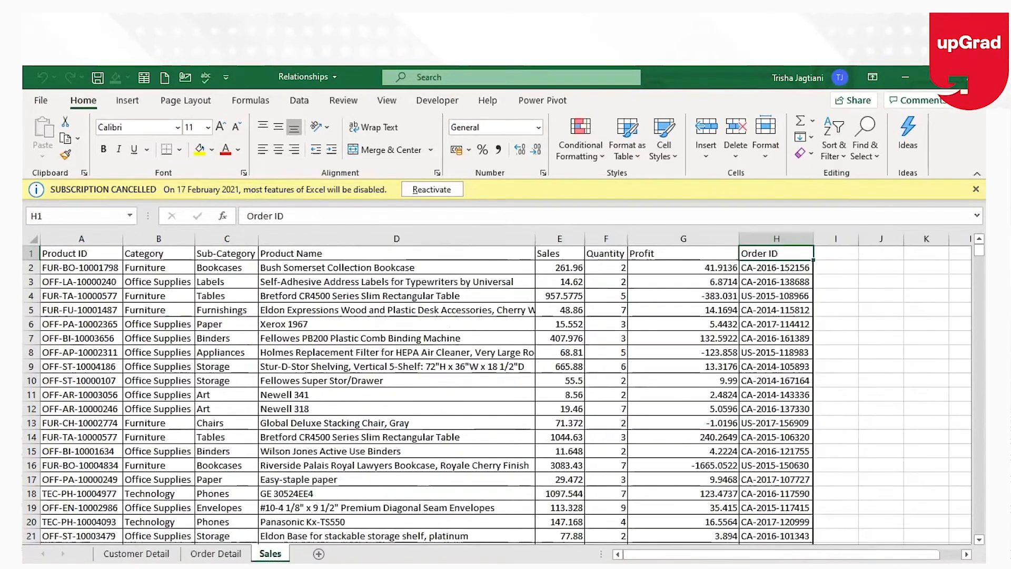
click(136, 553)
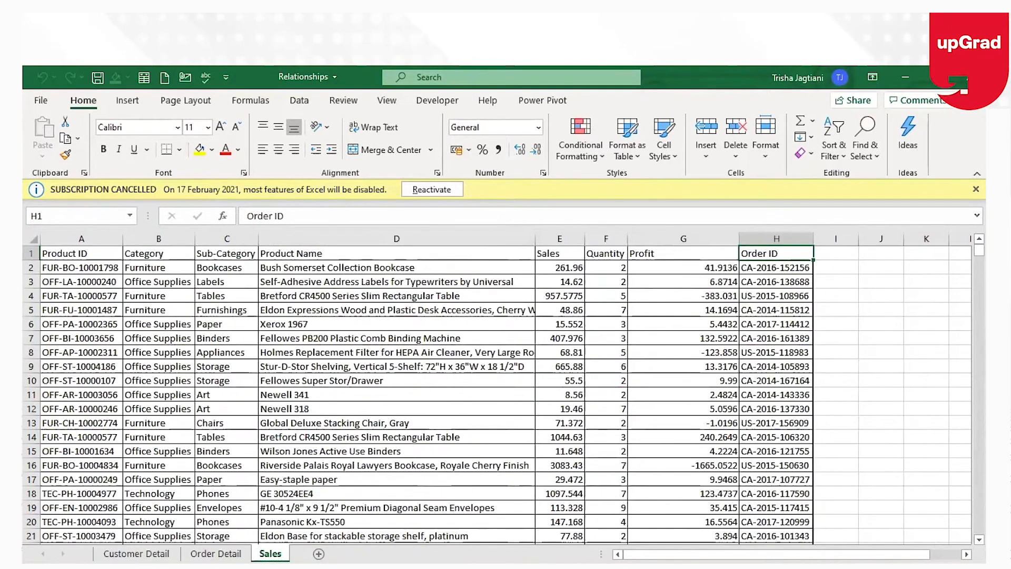
click(120, 553)
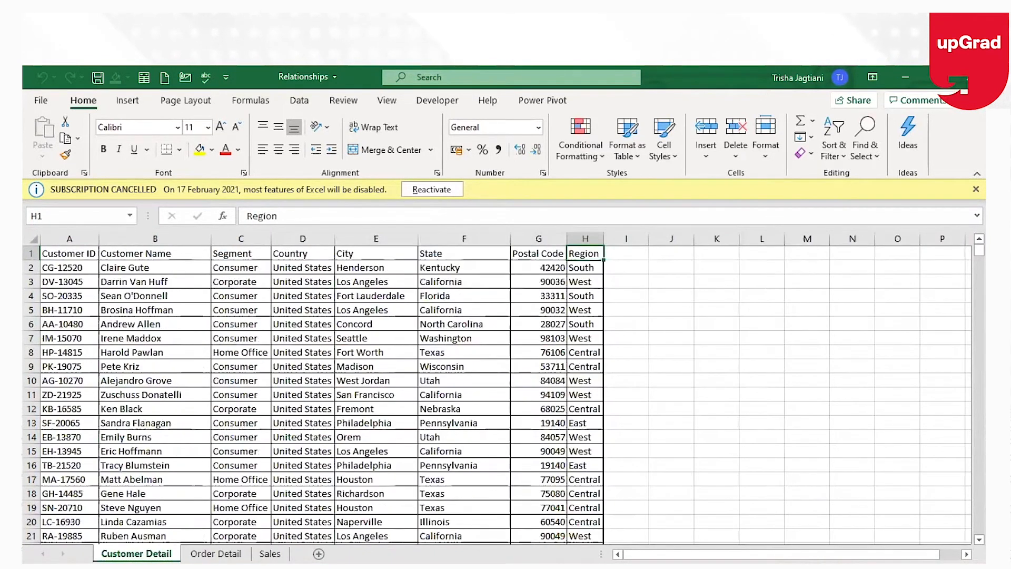
click(216, 552)
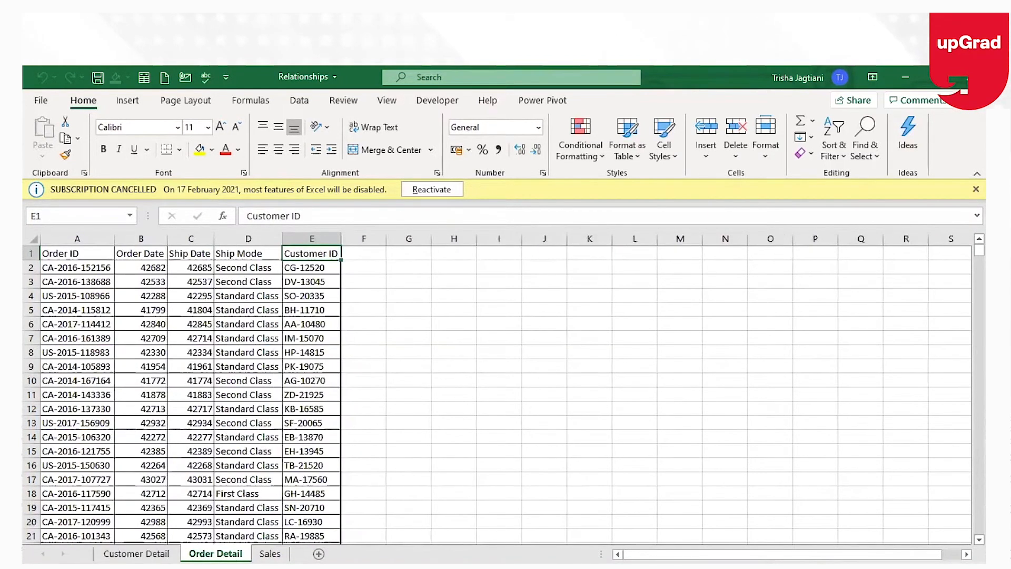
Inspect the Customer ID column on Order Detail and revisit the Sales and Customer Detail sheets.
click(246, 382)
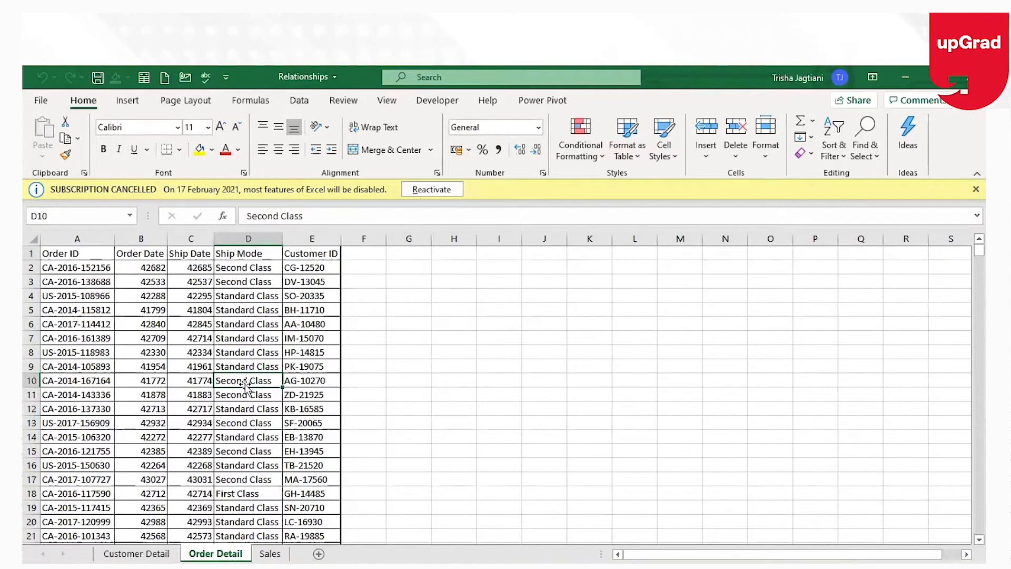
click(311, 240)
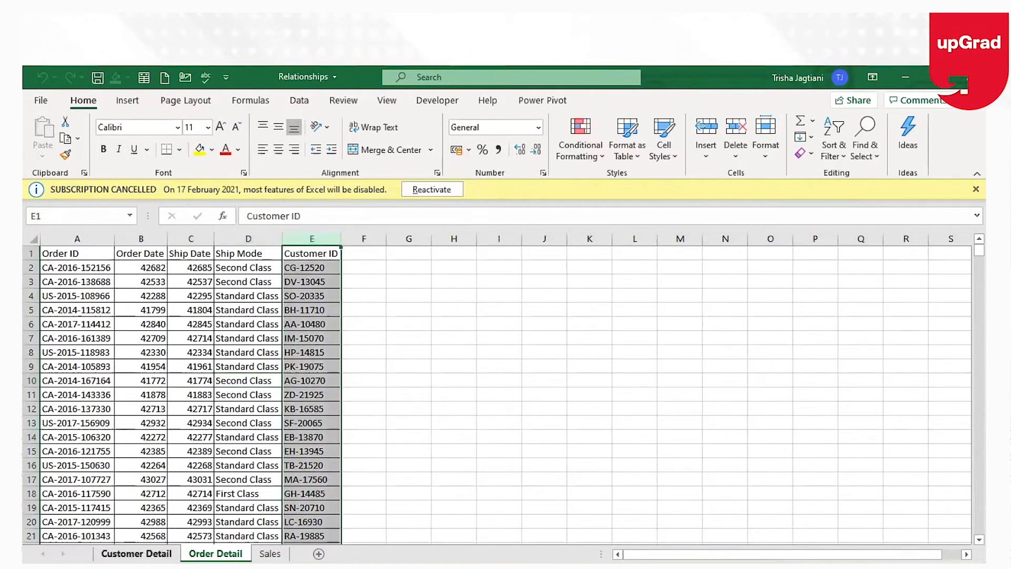
click(136, 553)
click(216, 553)
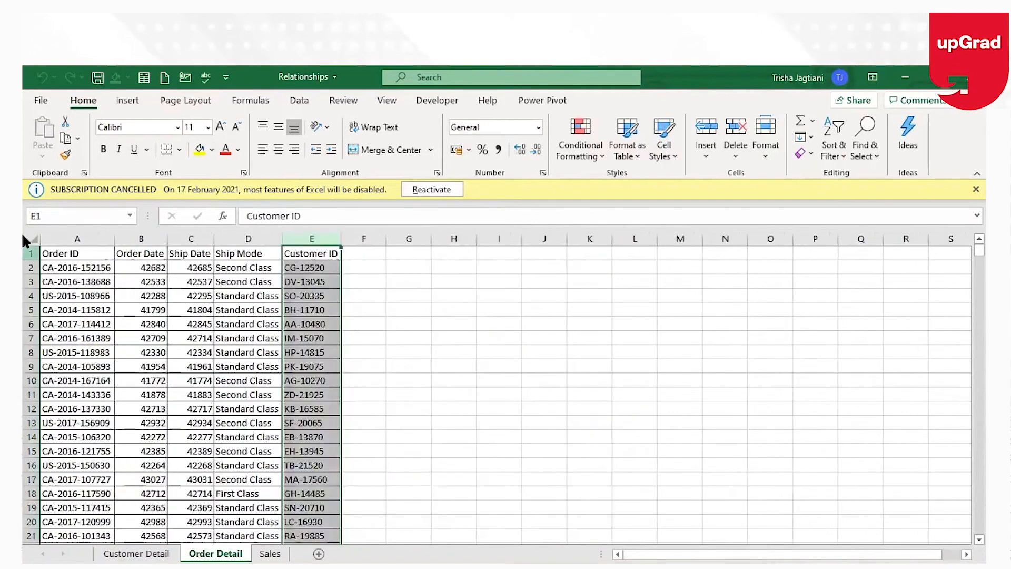
click(77, 238)
click(264, 553)
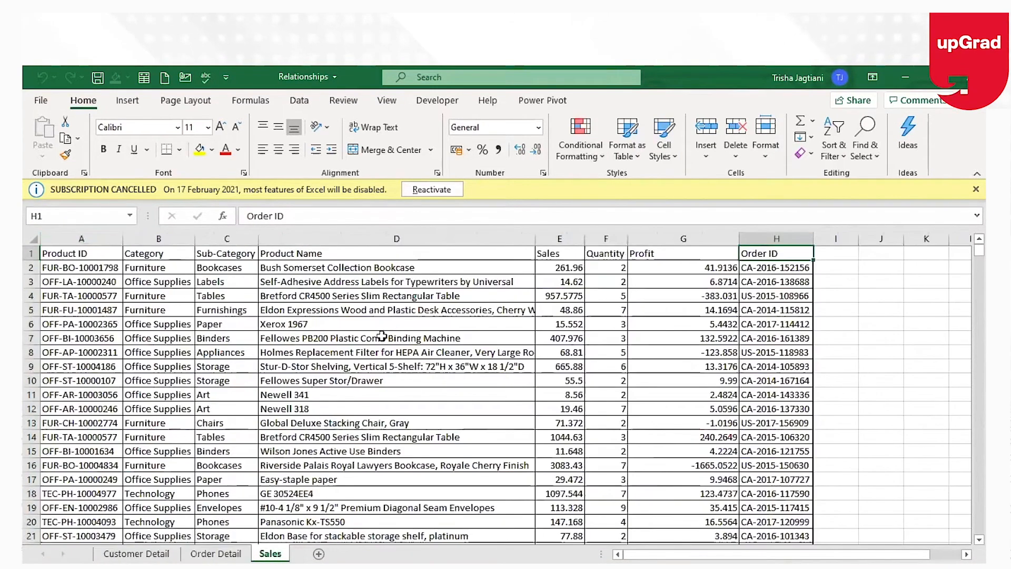
click(260, 390)
click(136, 553)
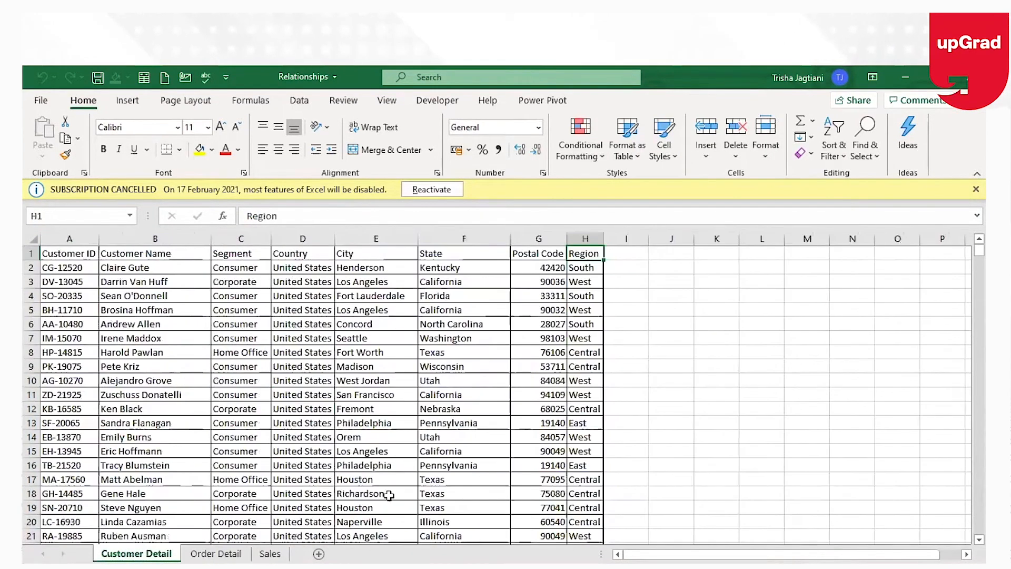
click(322, 310)
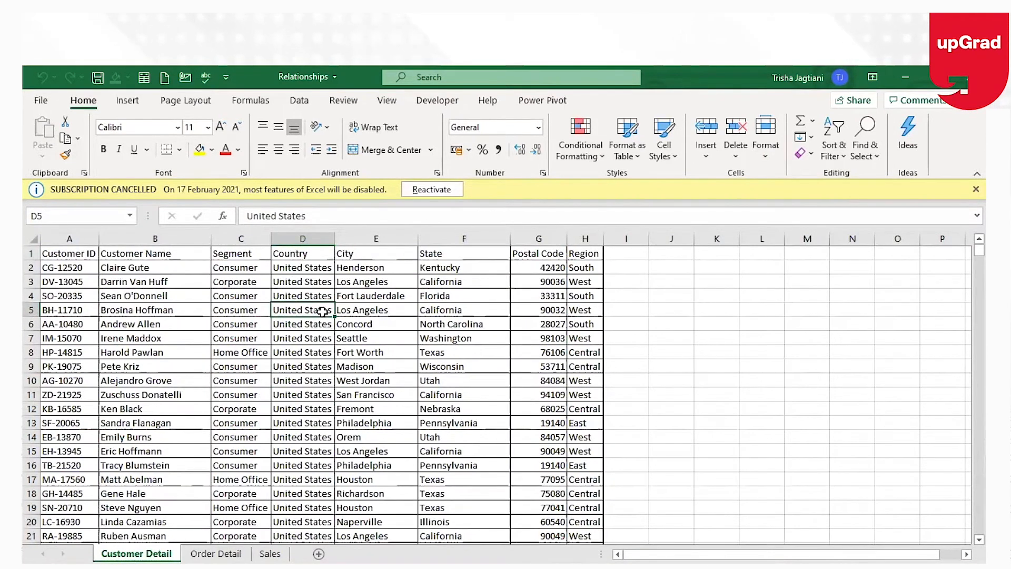
Convert all the Customer Detail data into a table whose first row holds headers.
key(ctrl+a)
key(ctrl+c)
key(ctrl+t)
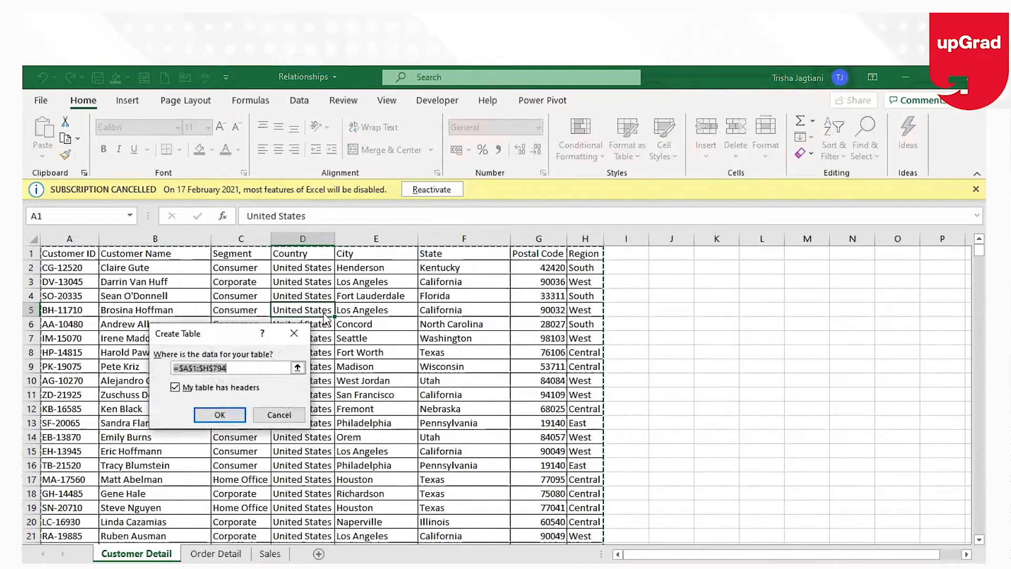
key(Return)
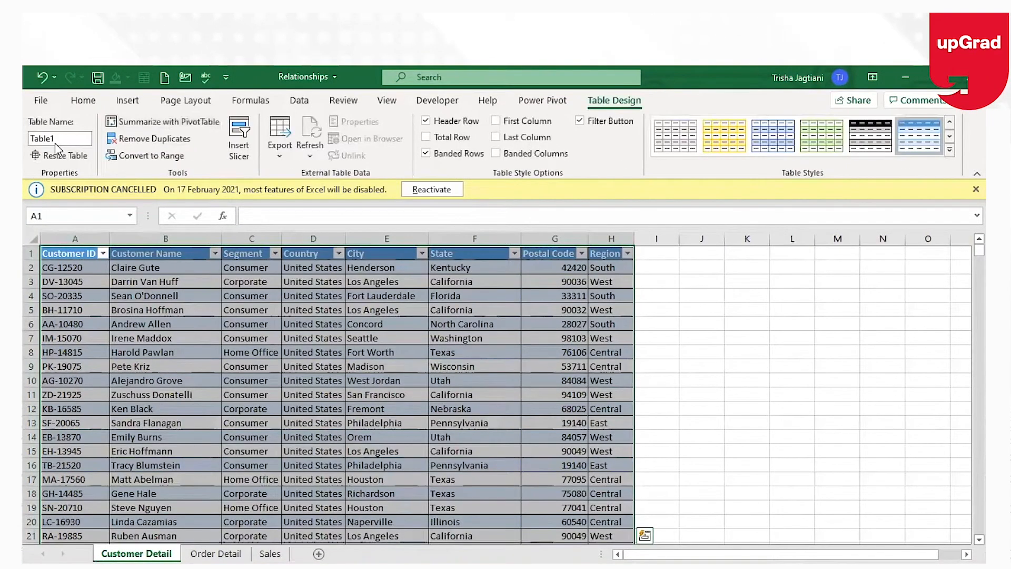
Rename the Customer Detail table as Customerdetail.
click(65, 140)
text(Cu)
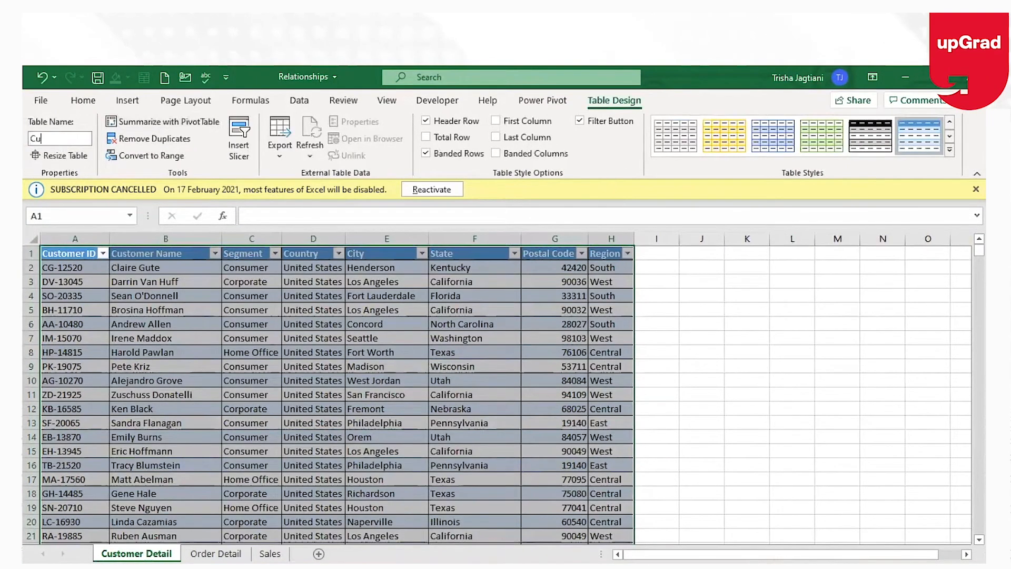
text(tomerdetail)
click(41, 138)
text(s)
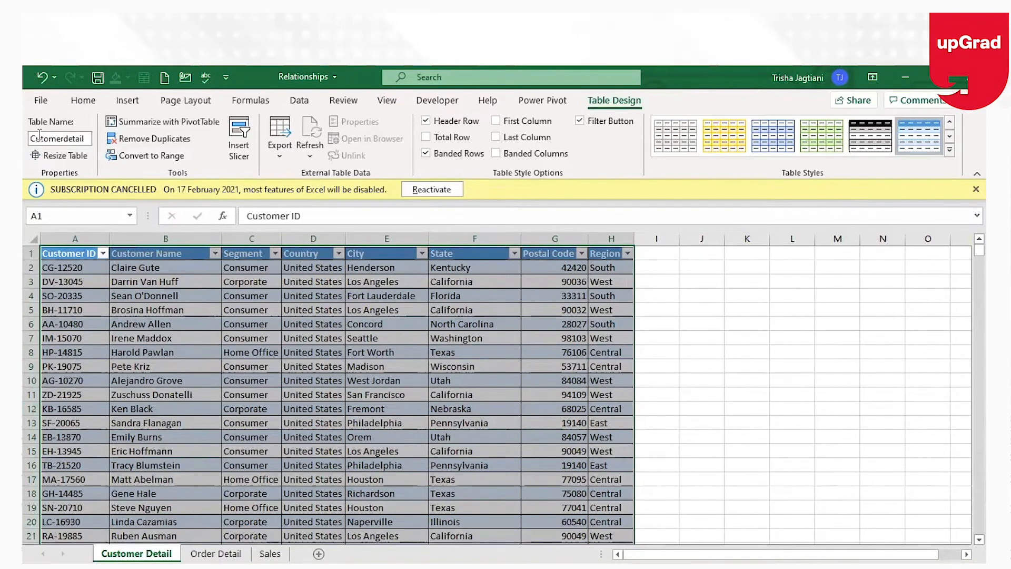
text(s)
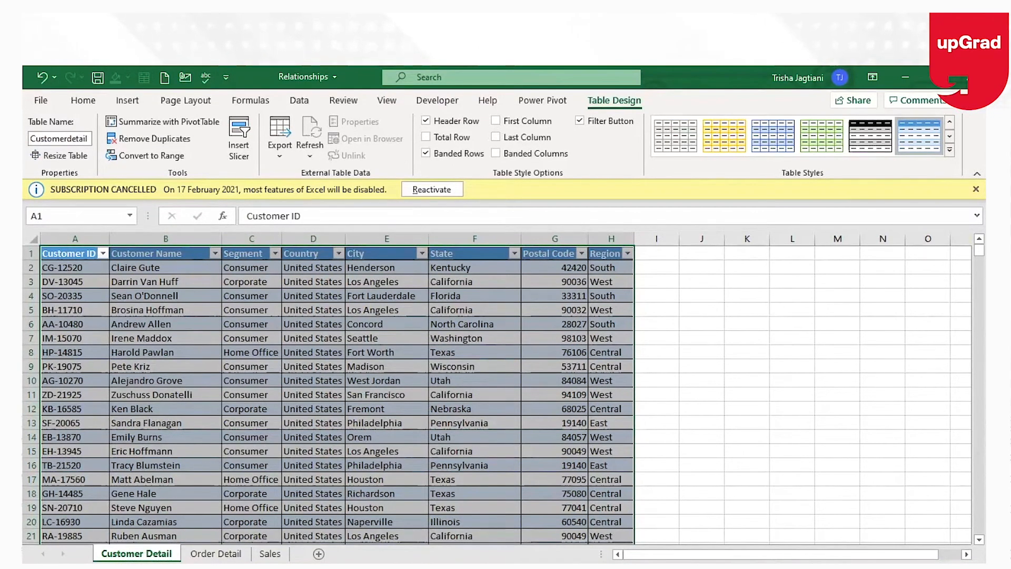
Convert the Order Detail data into a table with headers and name it Orderdetail.
click(215, 554)
click(182, 423)
key(ctrl+t)
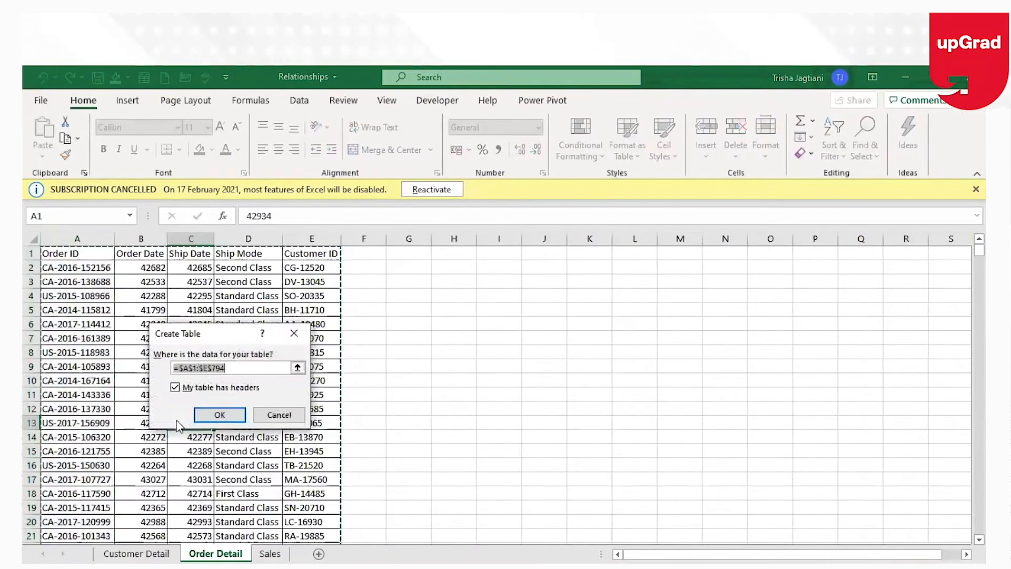
key(Return)
click(71, 139)
text(Orderdetail)
key(Return)
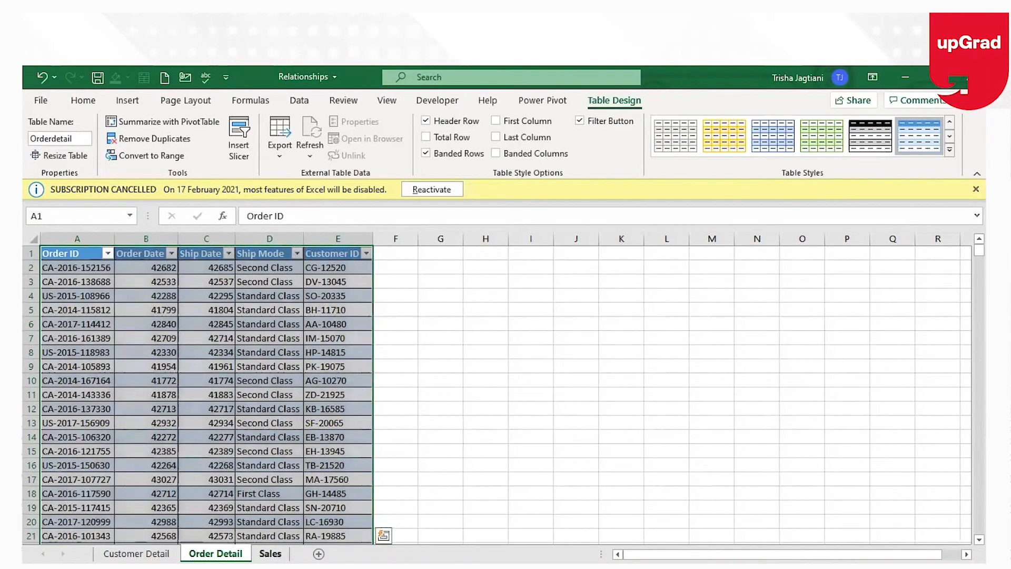
Convert the Sales data into a table with headers and name it Sales.
click(270, 553)
click(222, 337)
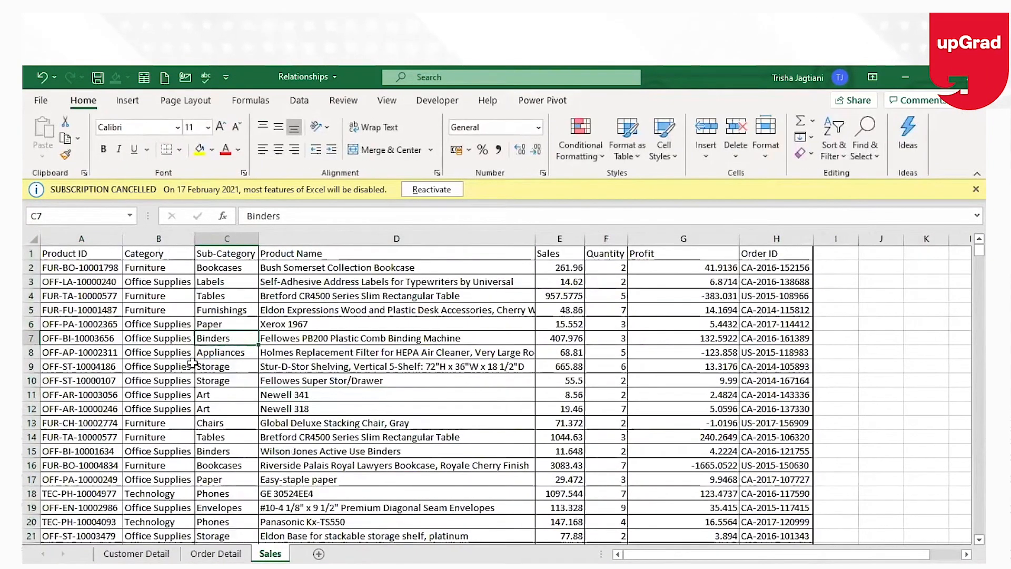
key(ctrl+t)
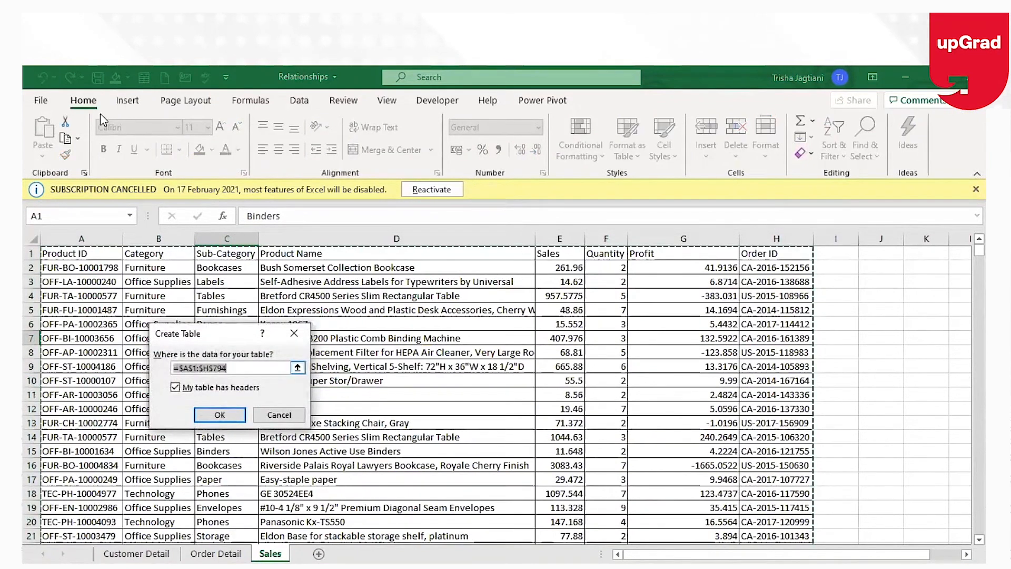
key(Return)
text(Sales)
key(Return)
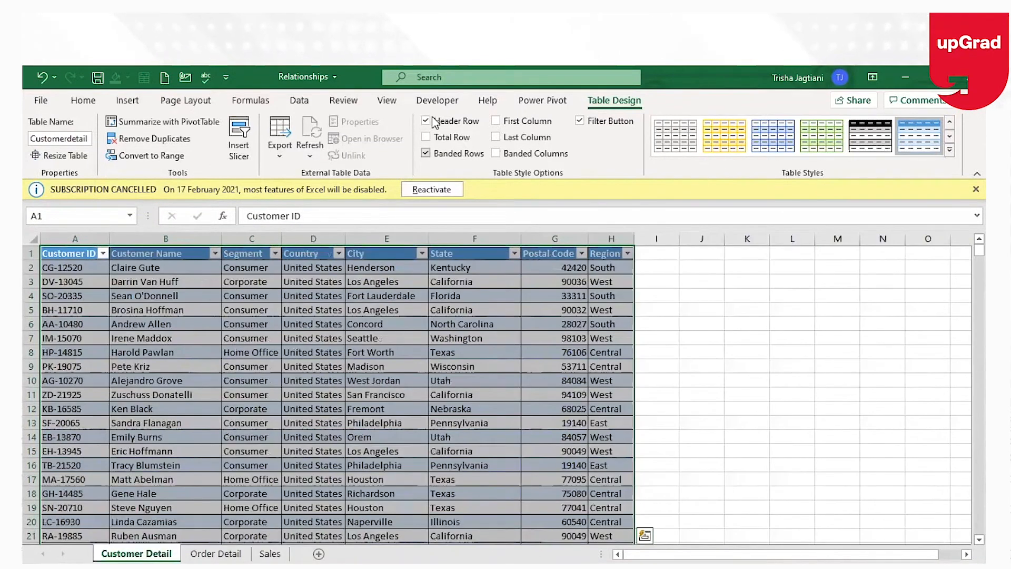
Add the Customerdetail table and then the Orderdetail table to the Power Pivot data model.
key(ctrl+Home)
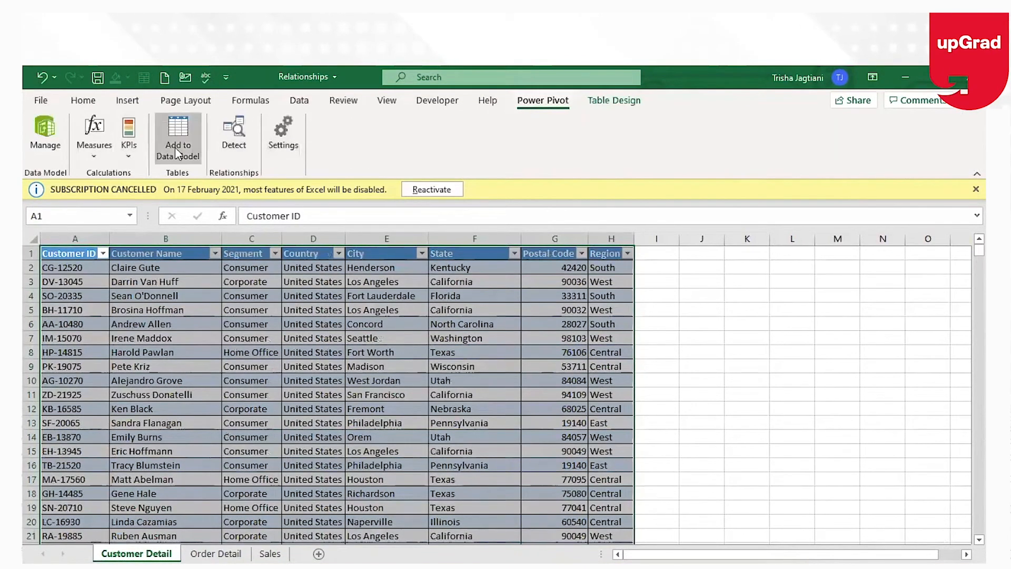
click(178, 138)
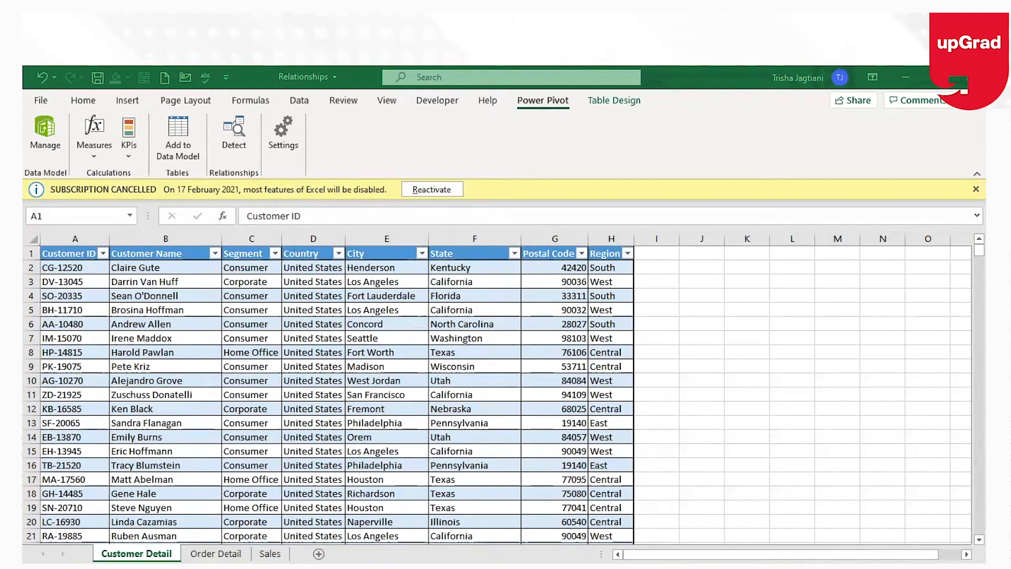
click(215, 553)
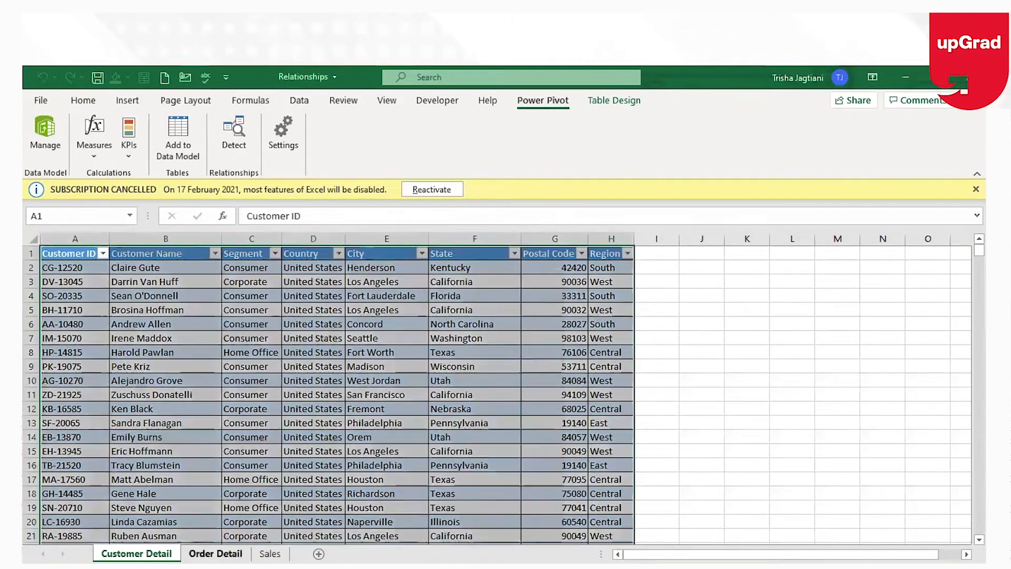
click(213, 306)
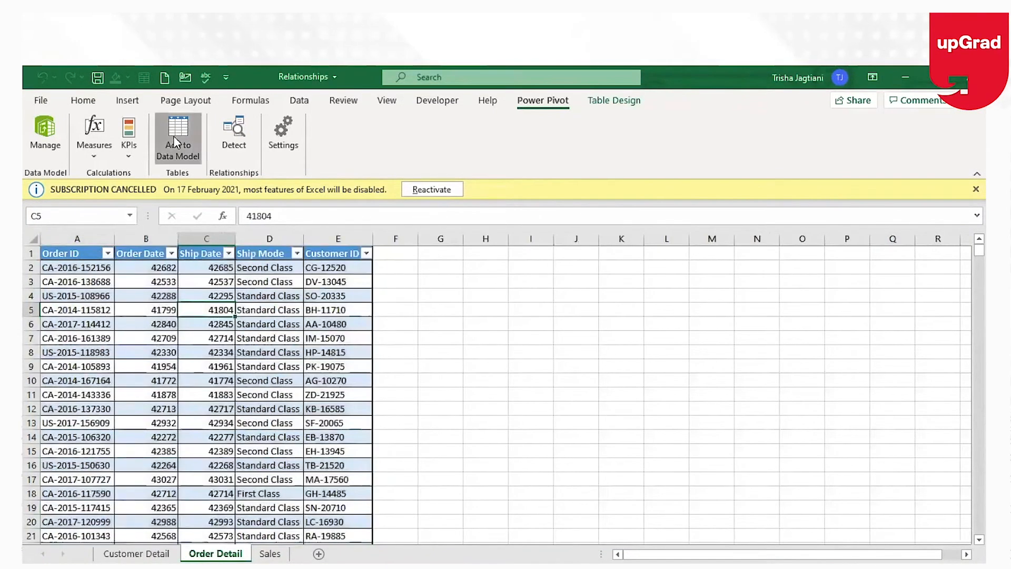
click(175, 142)
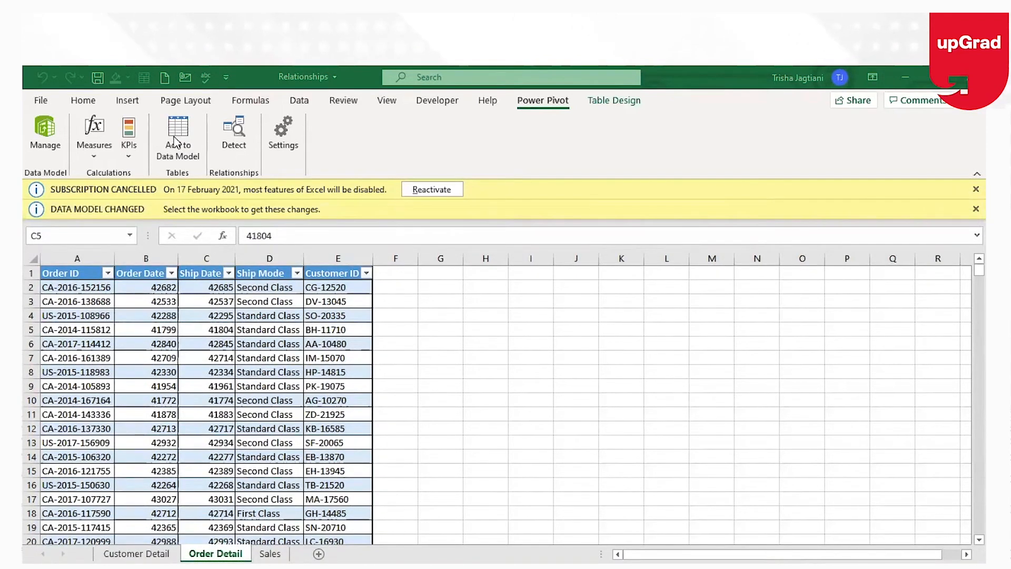
Add the Sales table to the Power Pivot data model.
click(270, 553)
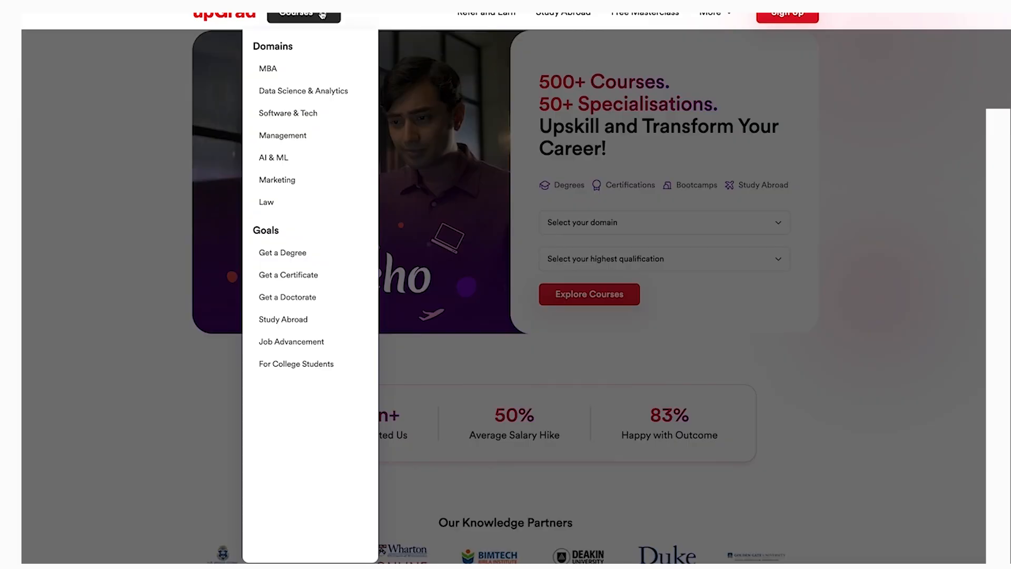
click(304, 91)
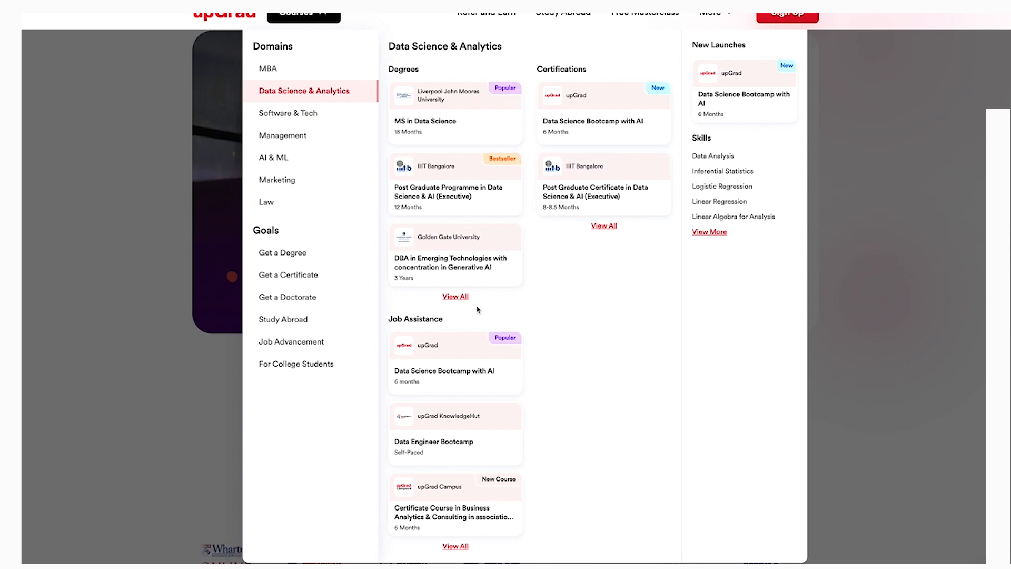
click(456, 296)
scroll(507, 335, down, 7)
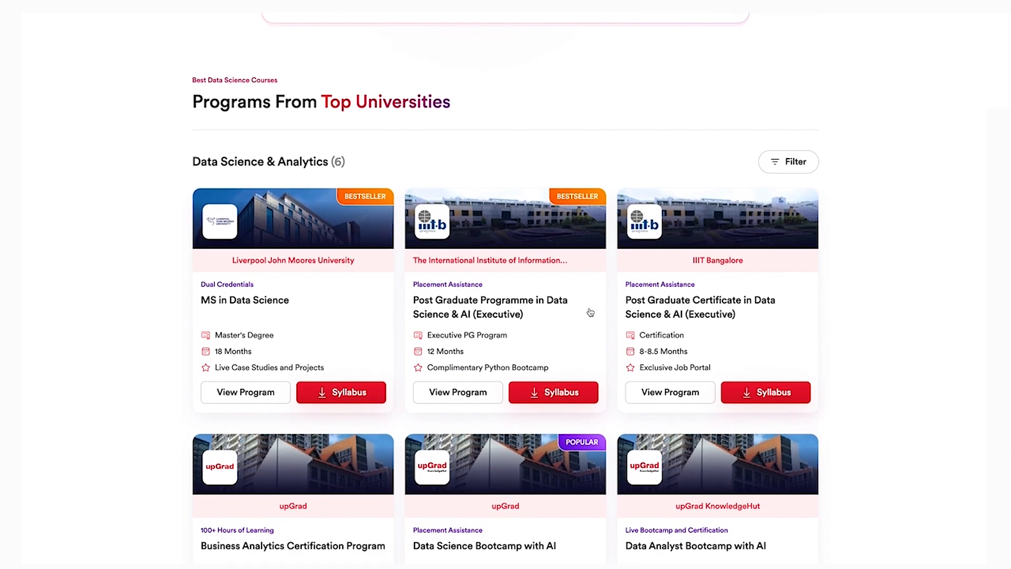
click(710, 358)
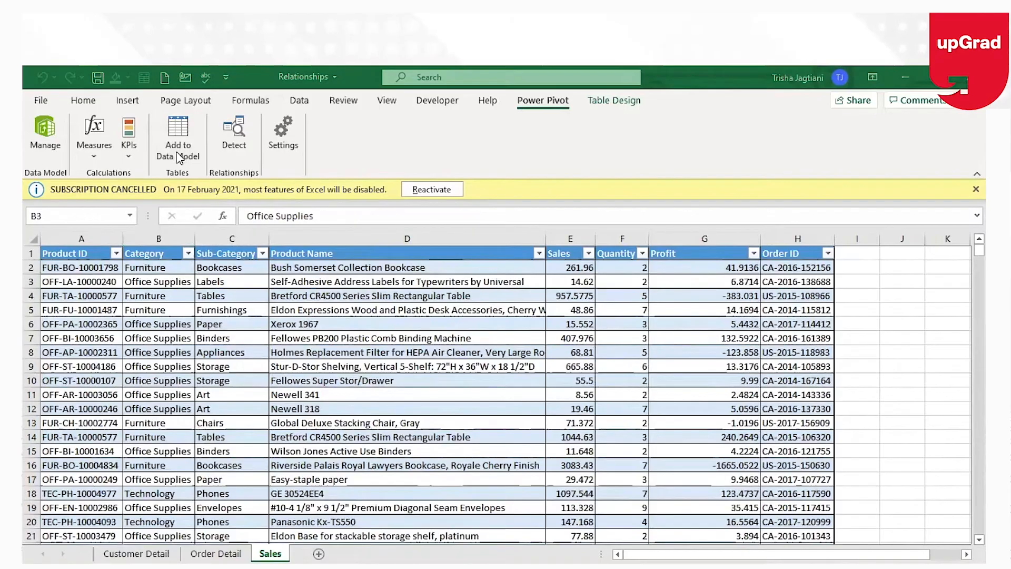
click(179, 153)
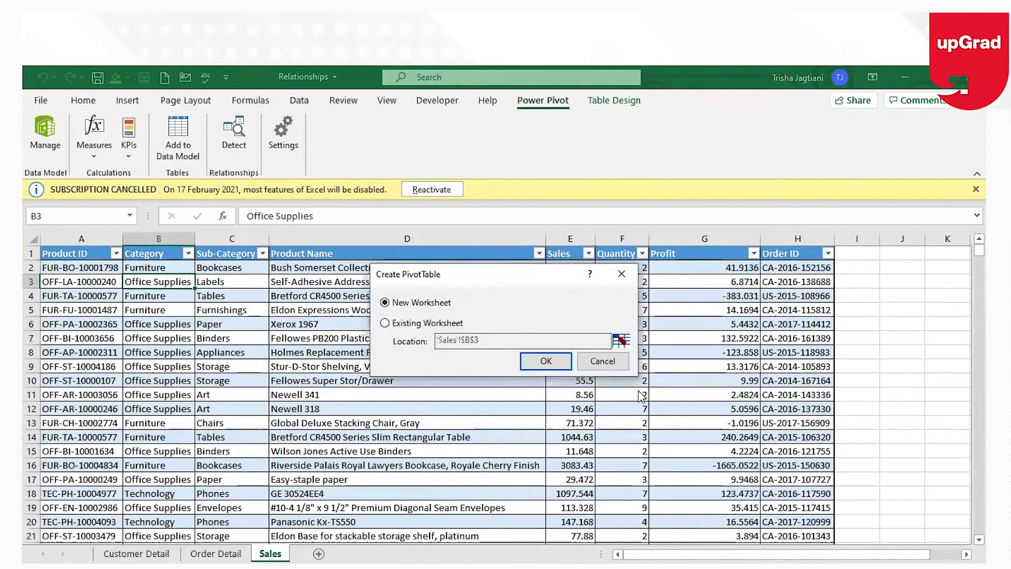
Create a PivotTable on a new worksheet.
click(610, 362)
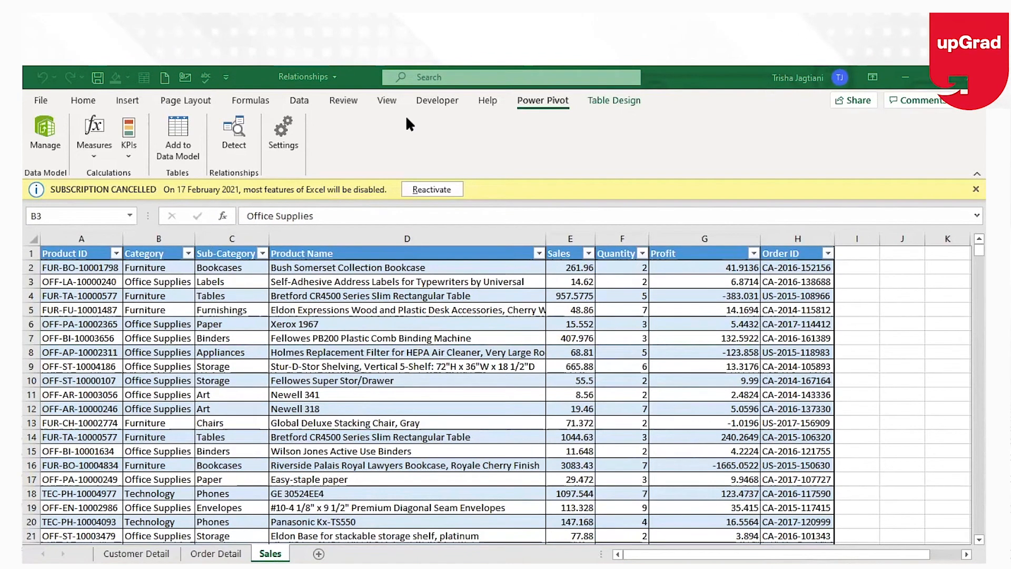
click(577, 367)
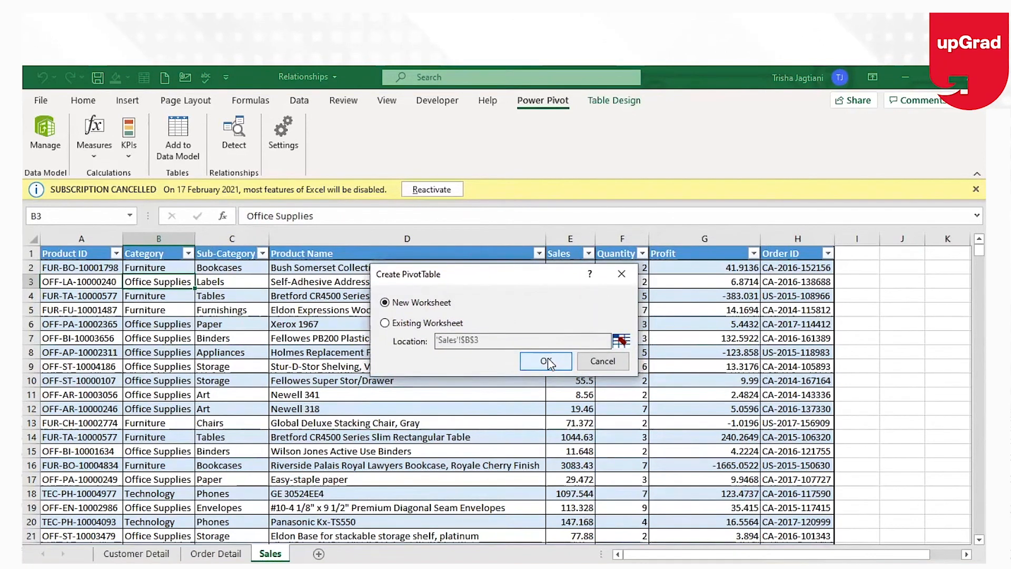
click(548, 362)
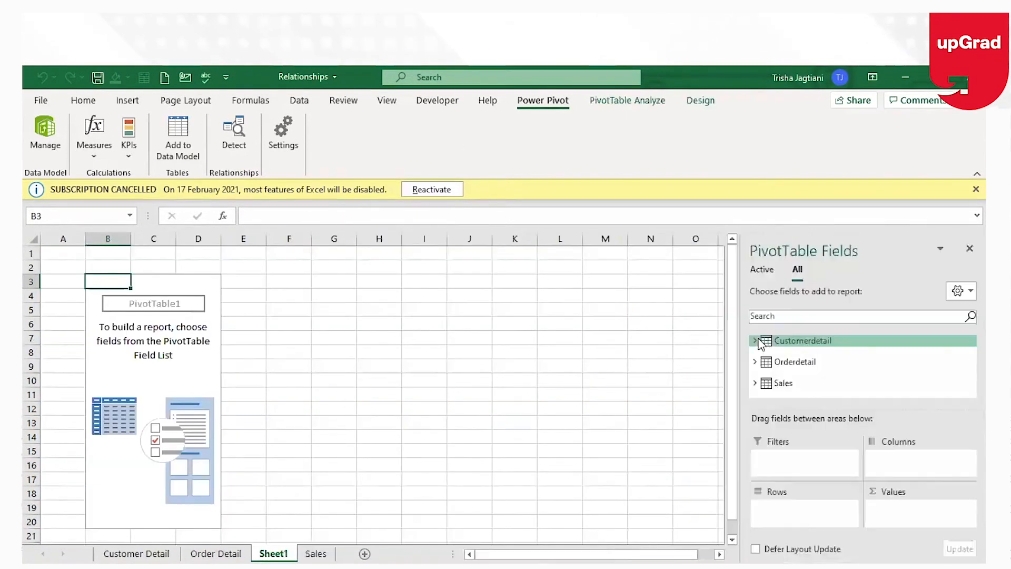
Build the PivotTable with Customerdetail's Region as rows and Sales' Profit summed as values.
click(755, 340)
click(755, 341)
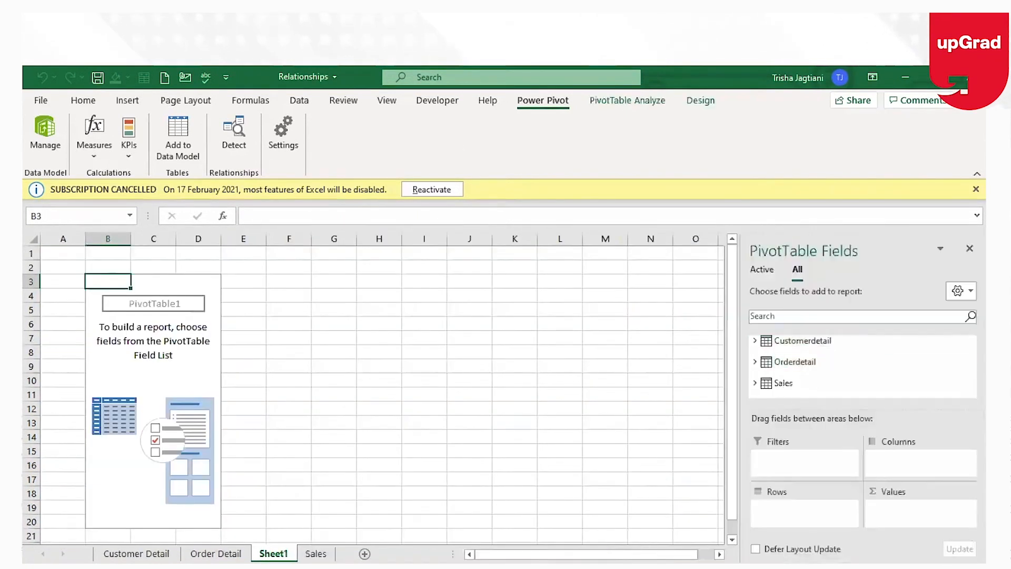
click(754, 341)
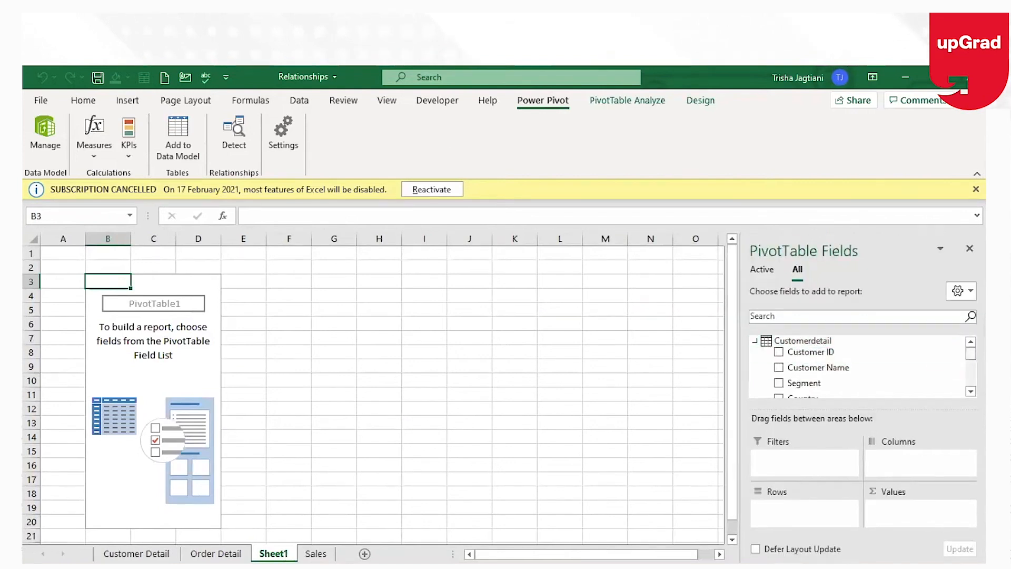
scroll(842, 369, down, 3)
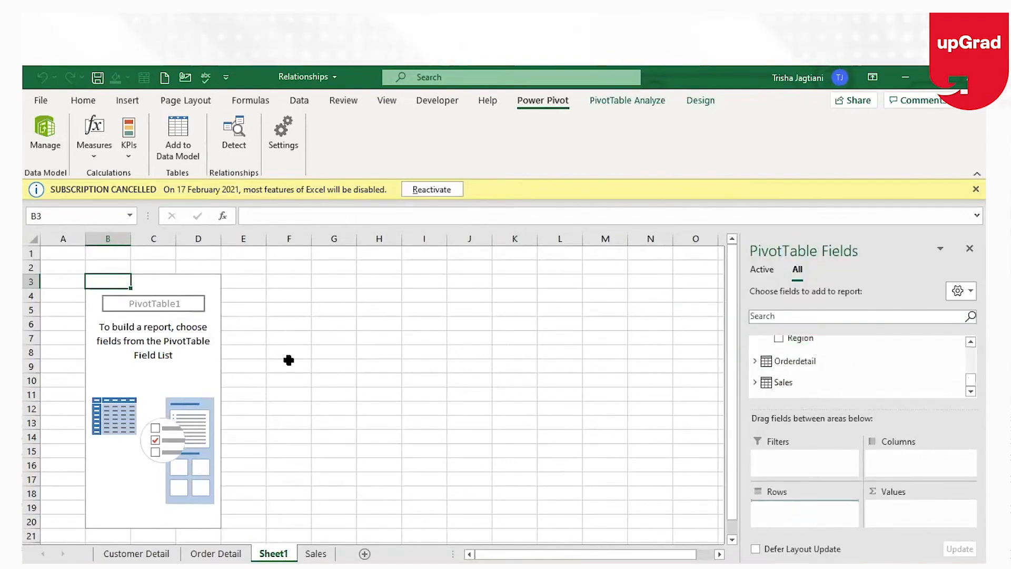
click(754, 382)
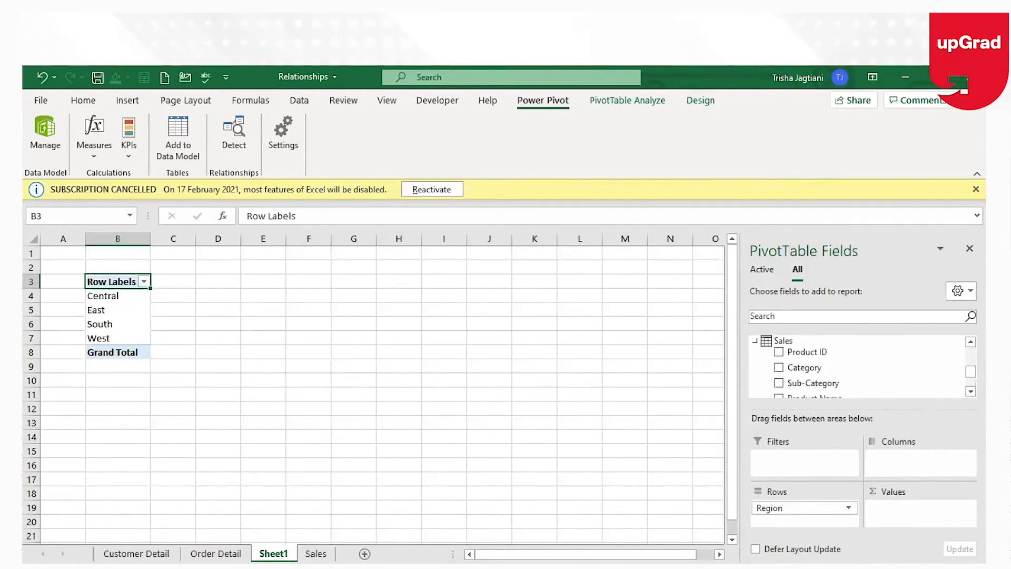
scroll(863, 368, down, 3)
drag(790, 364, 901, 511)
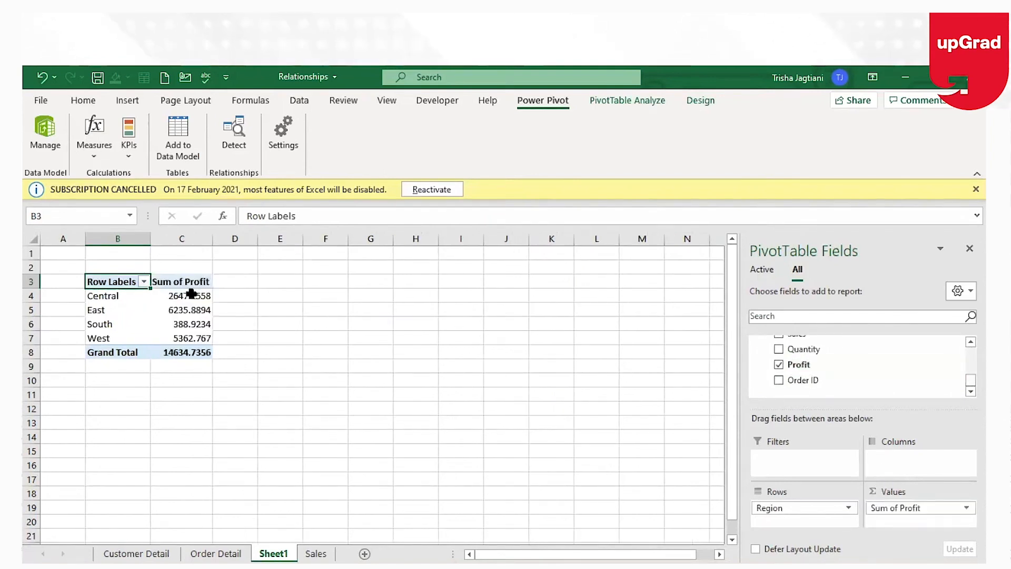
Inspect the regional profit values in the PivotTable.
key(Right)
key(Down)
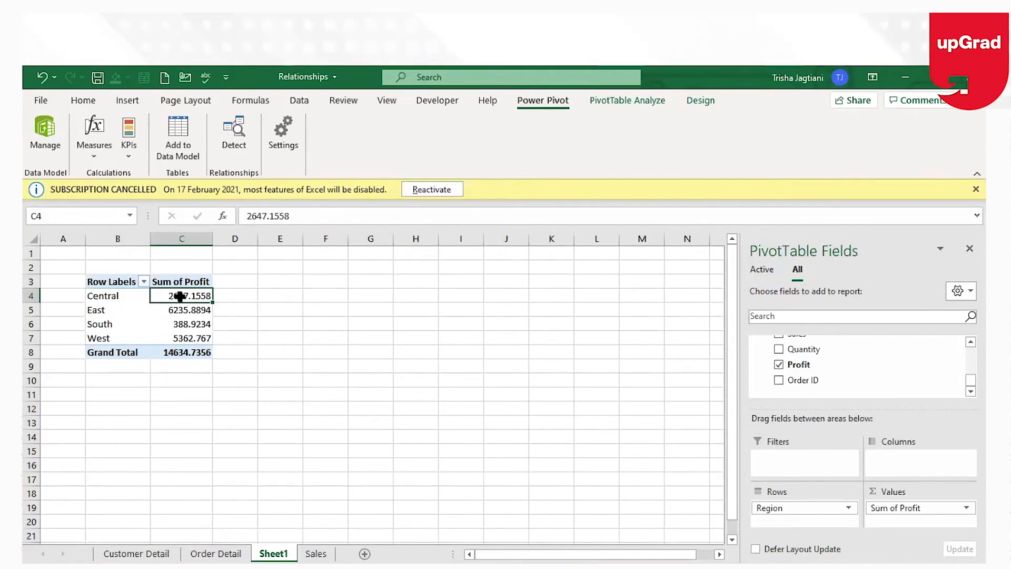
key(Down)
key(Down)
key(Down)
key(Down)
key(Up)
key(Up)
key(Up)
key(Up)
key(Up)
key(Down)
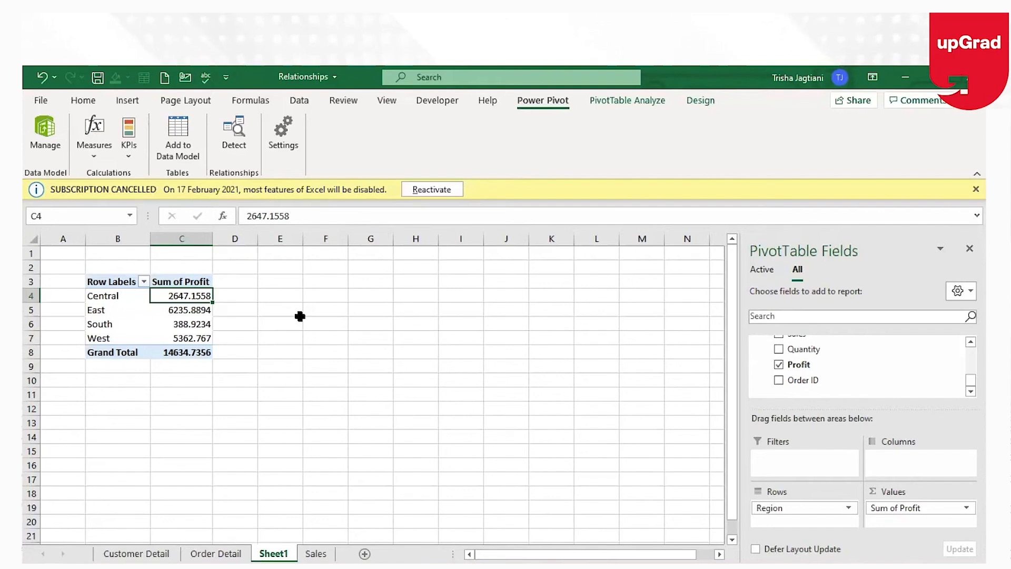
Add Customerdetail's City field beneath Region in the PivotTable rows.
click(51, 138)
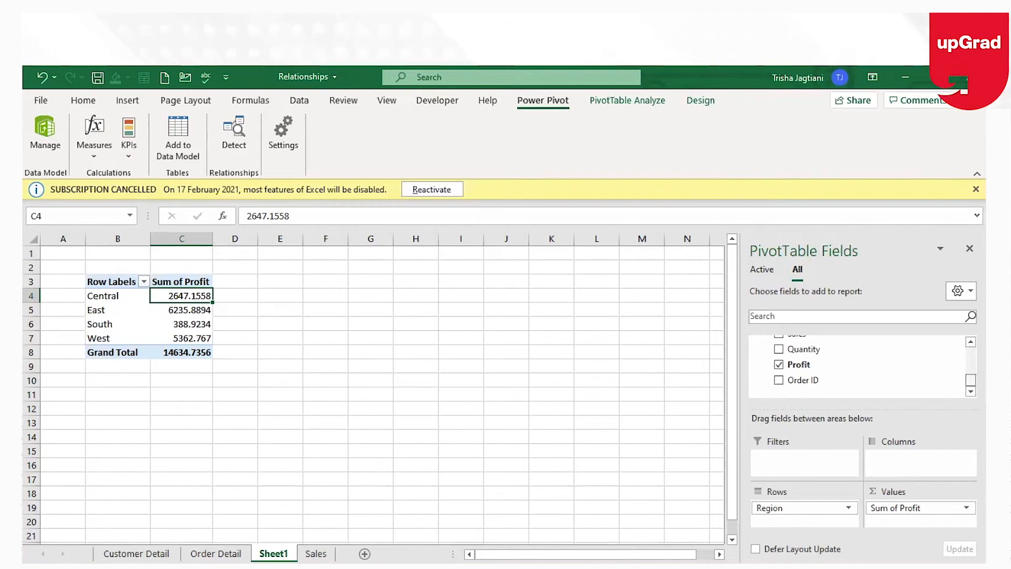
scroll(861, 363, up, 10)
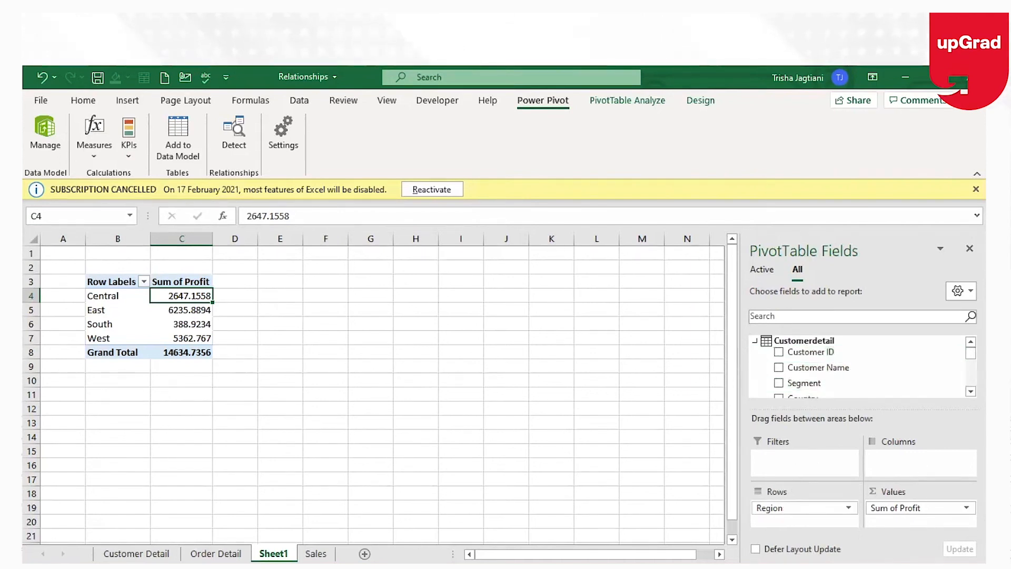
scroll(861, 369, down, 1)
scroll(861, 366, down, 2)
drag(796, 368, 811, 520)
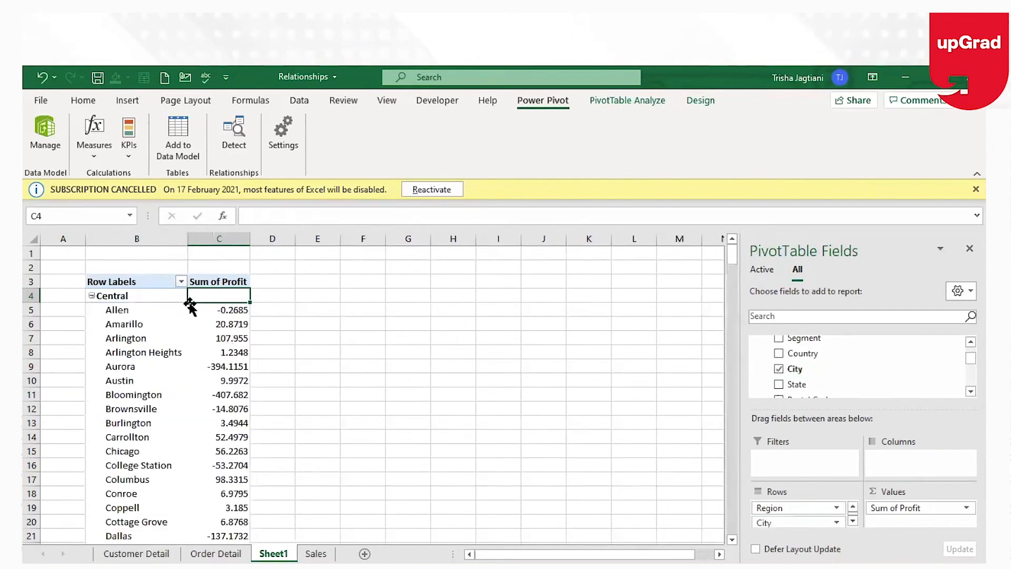
Step through the city profit values in the PivotTable.
key(Down)
key(Down)
key(Down)
key(Down)
key(Down)
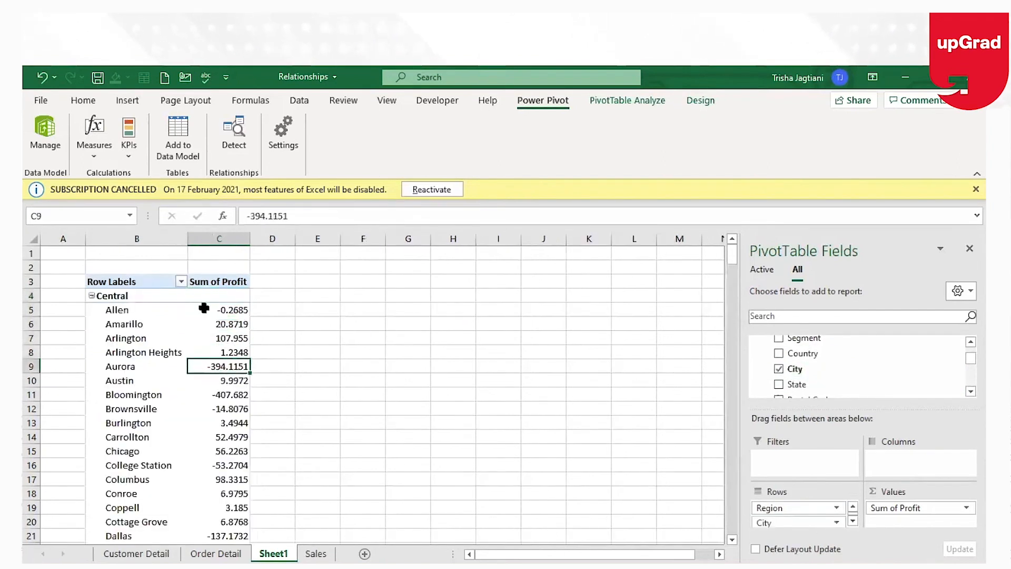
Examine the Order ID and Customer ID columns in the Customer Detail and Order Detail tables.
click(150, 553)
click(454, 380)
click(216, 553)
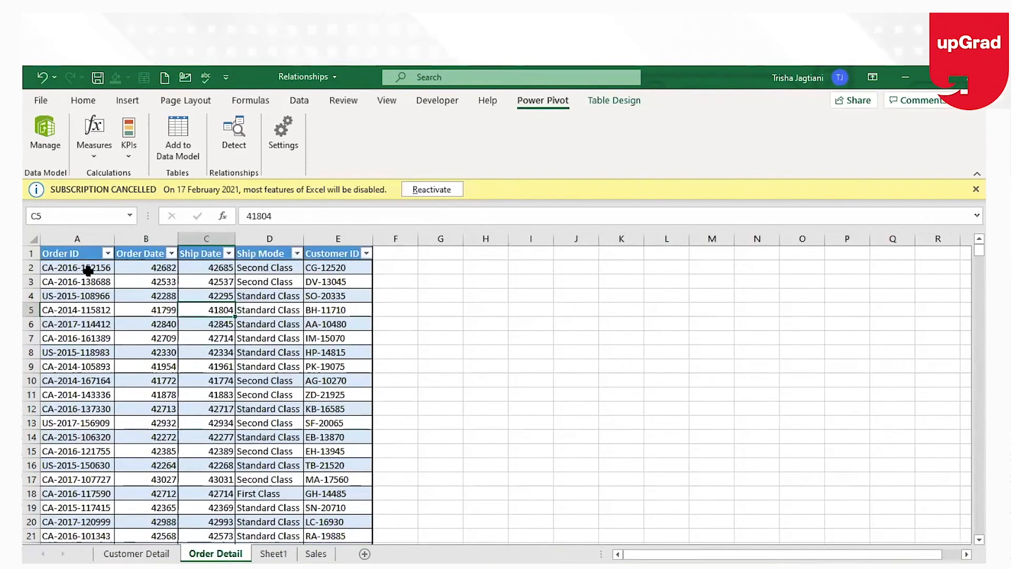
click(88, 270)
key(Down)
key(Down)
key(Down)
key(Down)
key(Down)
key(Down)
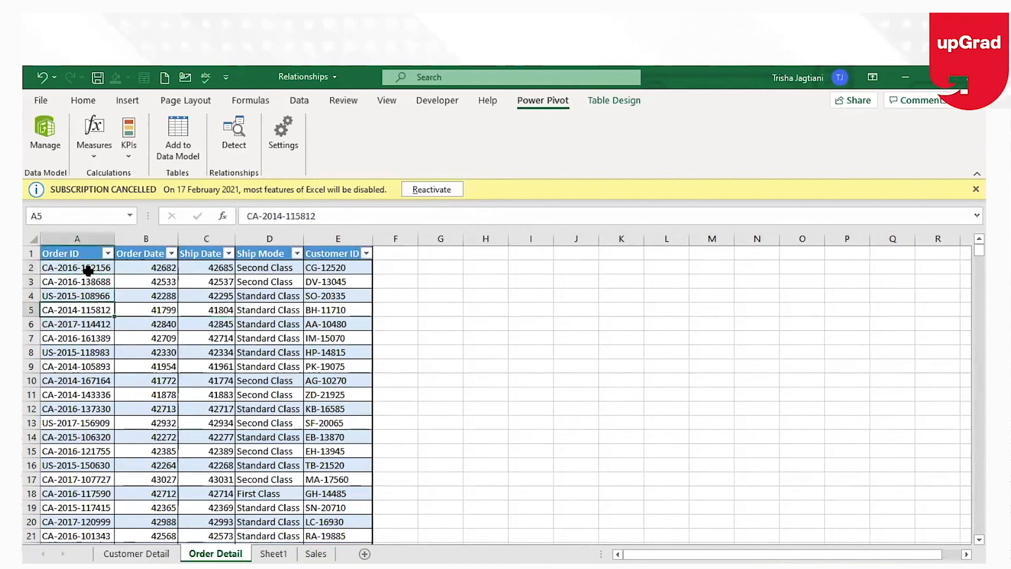
key(Up)
key(Up)
key(Up)
key(Up)
key(Up)
key(Up)
key(Up)
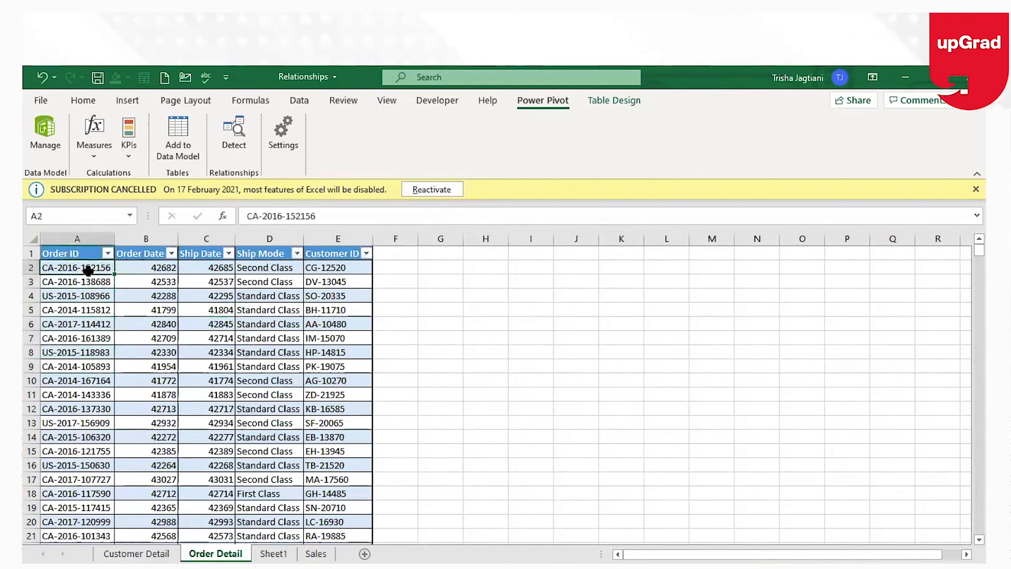
key(Right)
key(Right)
key(Right)
key(Right)
key(Down)
key(Down)
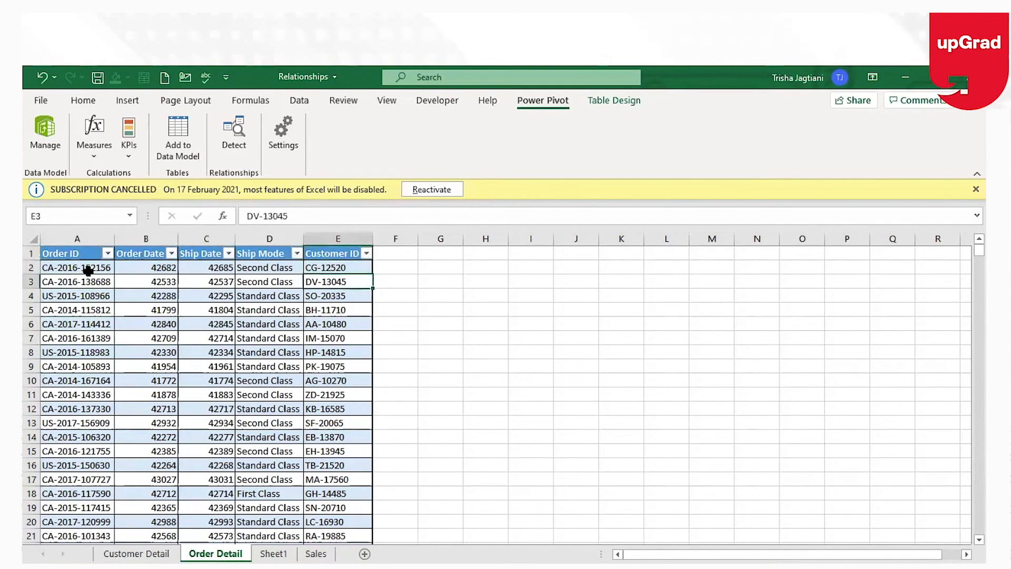
key(Down)
key(Down)
key(Down)
key(Down)
key(Up)
key(Up)
key(Up)
key(Up)
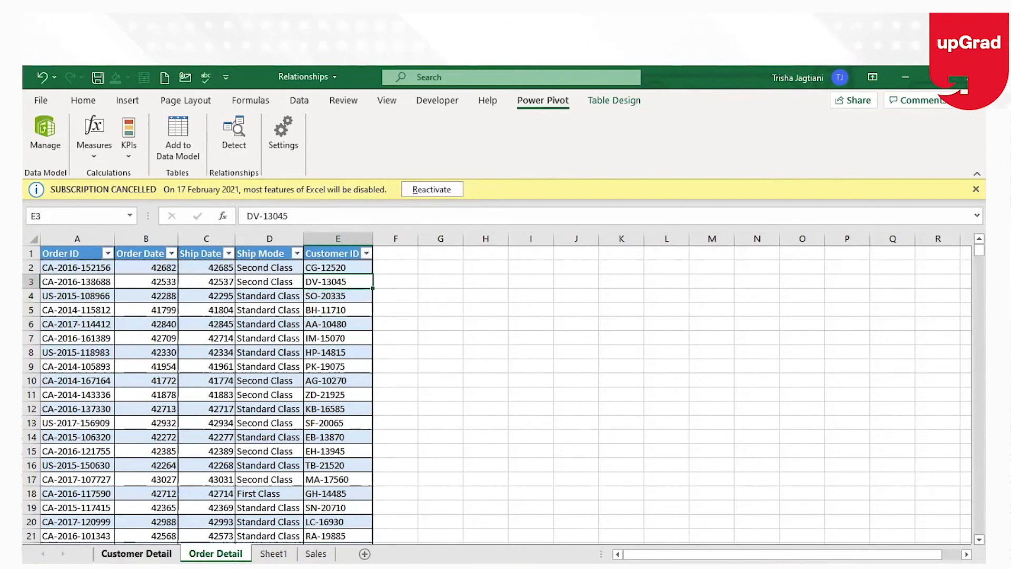
Switch between the Customer Detail, Order Detail and Sales sheets to compare their key columns.
click(137, 552)
click(316, 553)
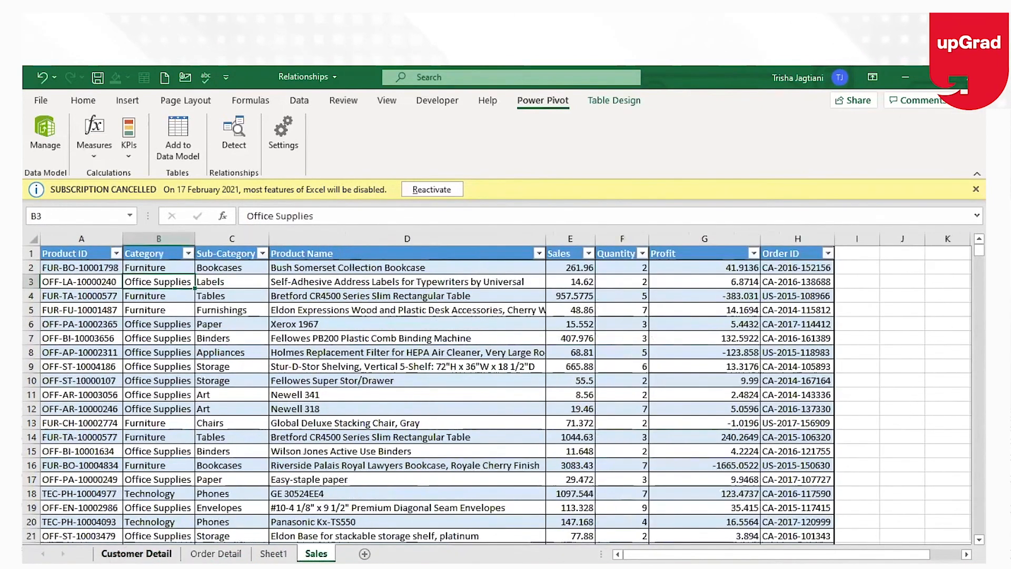
key(ctrl+Page_Up)
key(ctrl+Page_Up)
key(ctrl+Page_Up)
key(ctrl+Page_Down)
key(ctrl+Page_Down)
key(ctrl+Page_Down)
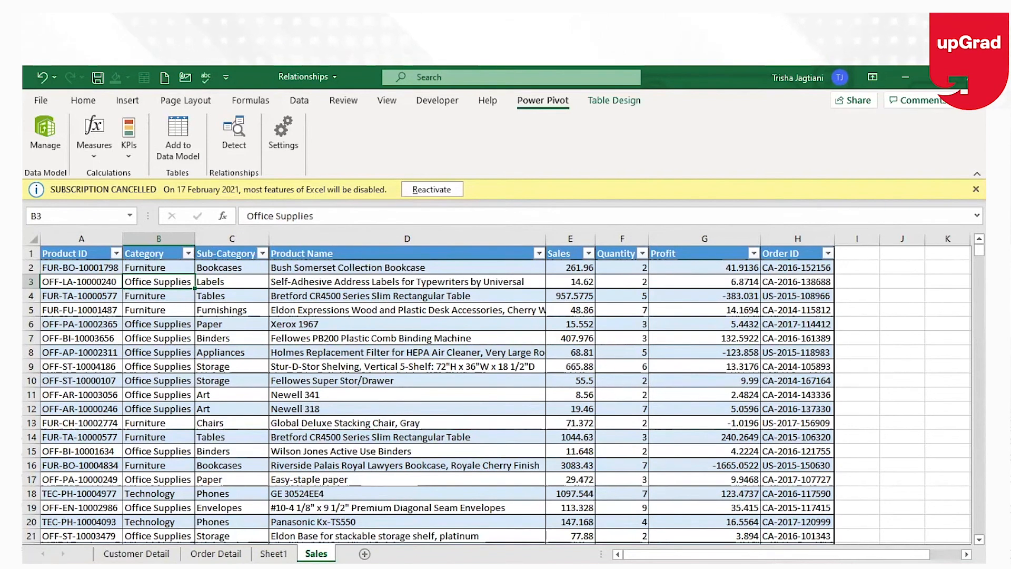
click(138, 553)
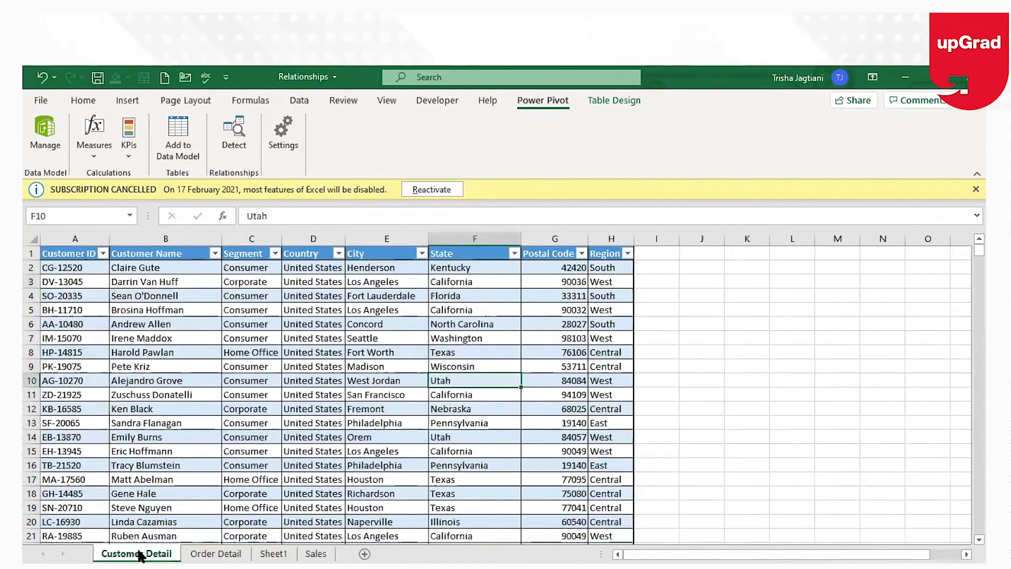
click(82, 253)
click(68, 309)
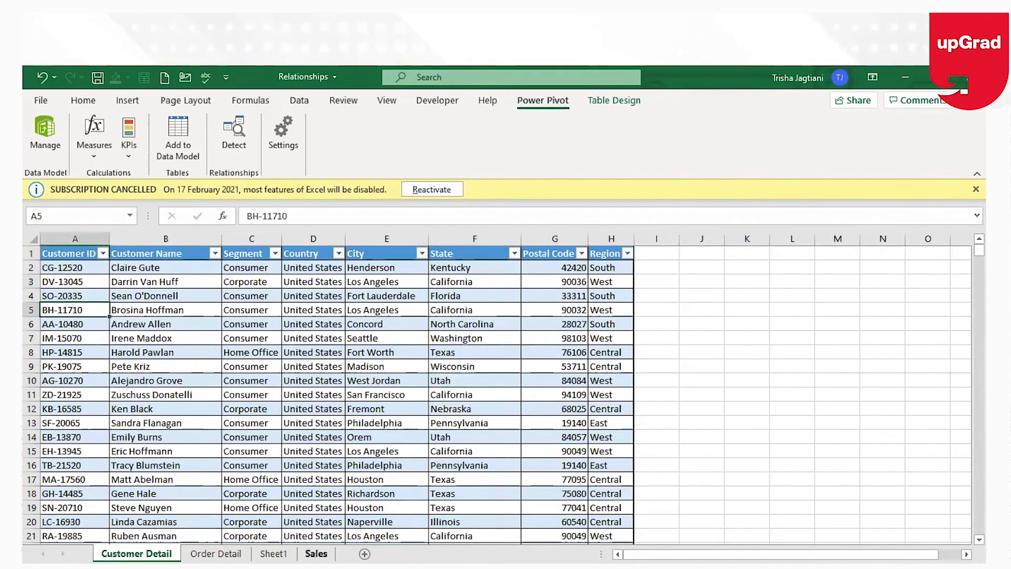
click(315, 553)
click(136, 553)
click(215, 554)
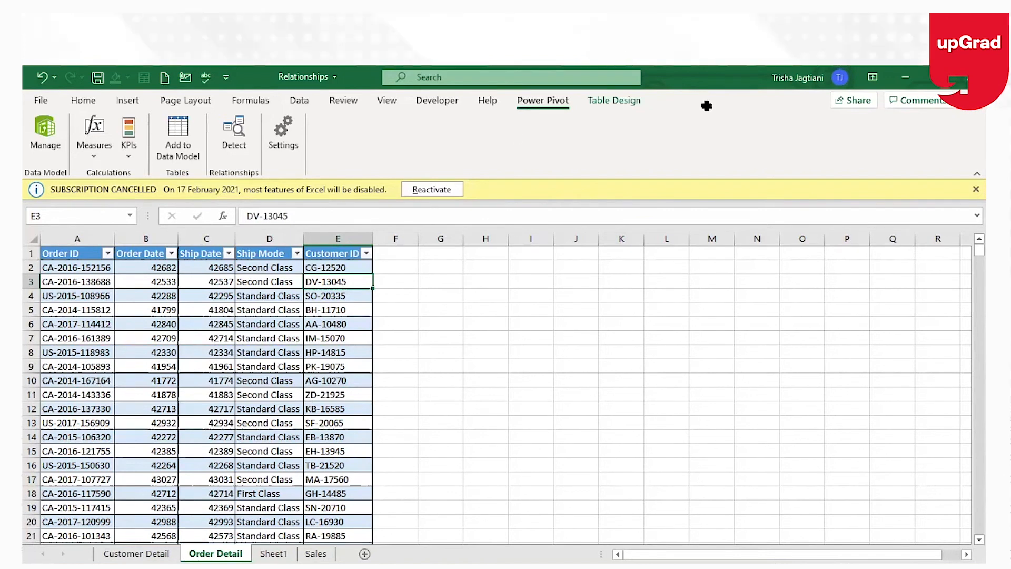
key(ctrl+Page_Down)
key(ctrl+Page_Down)
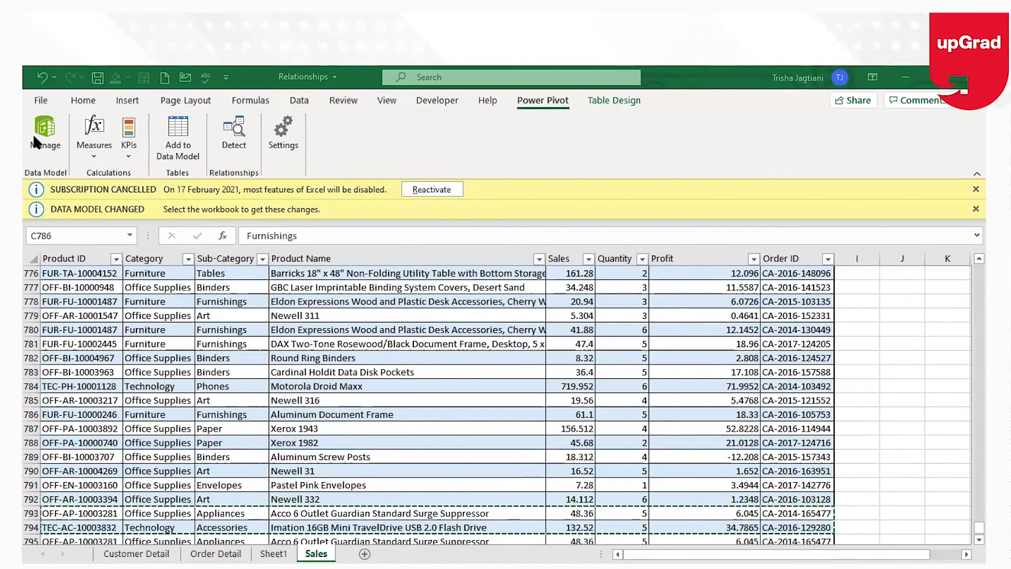
Return to the PivotTable sheet and step through the city profit values under Central.
click(222, 414)
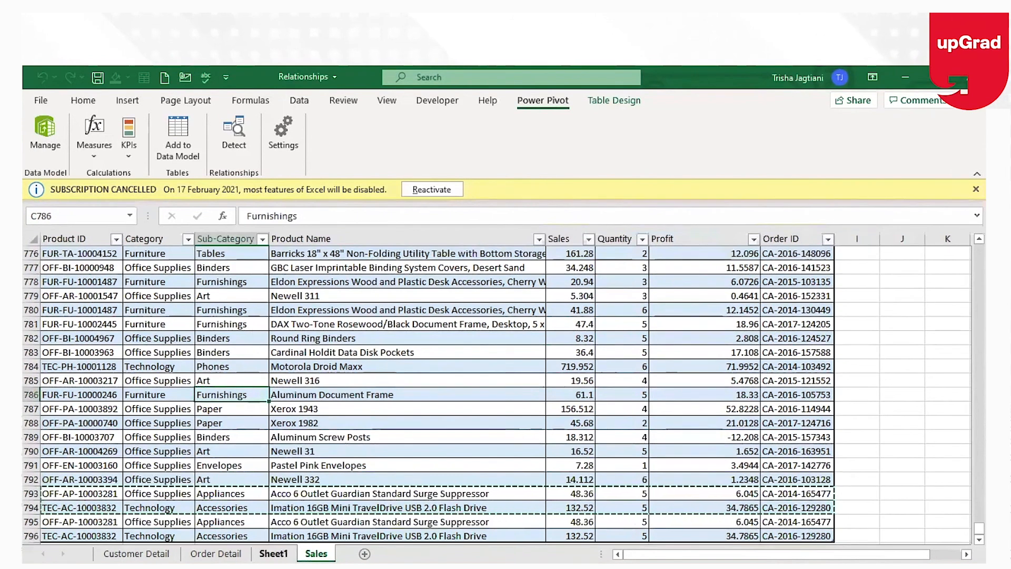
key(ctrl+Page_Up)
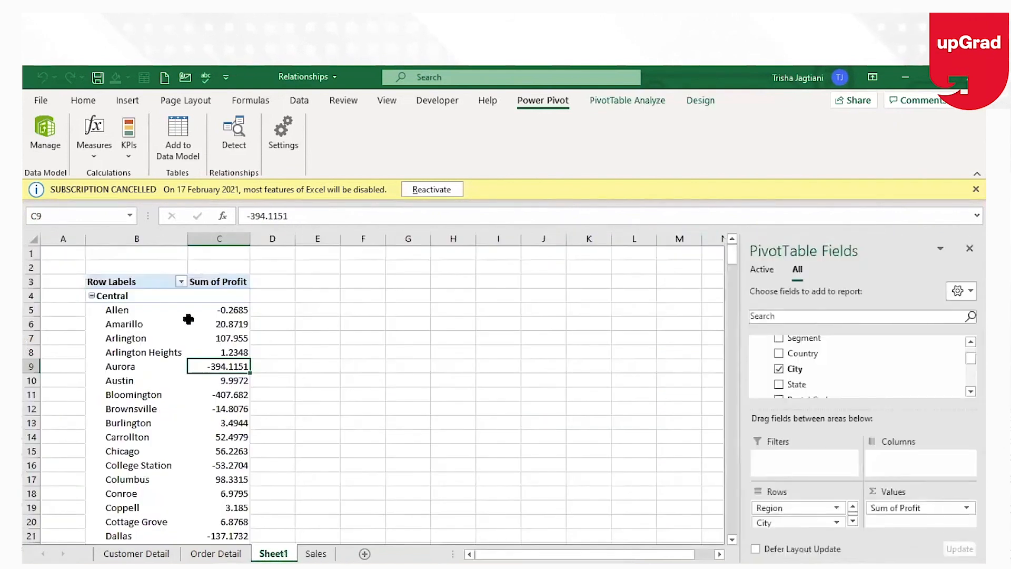
key(Up)
key(Up)
key(Up)
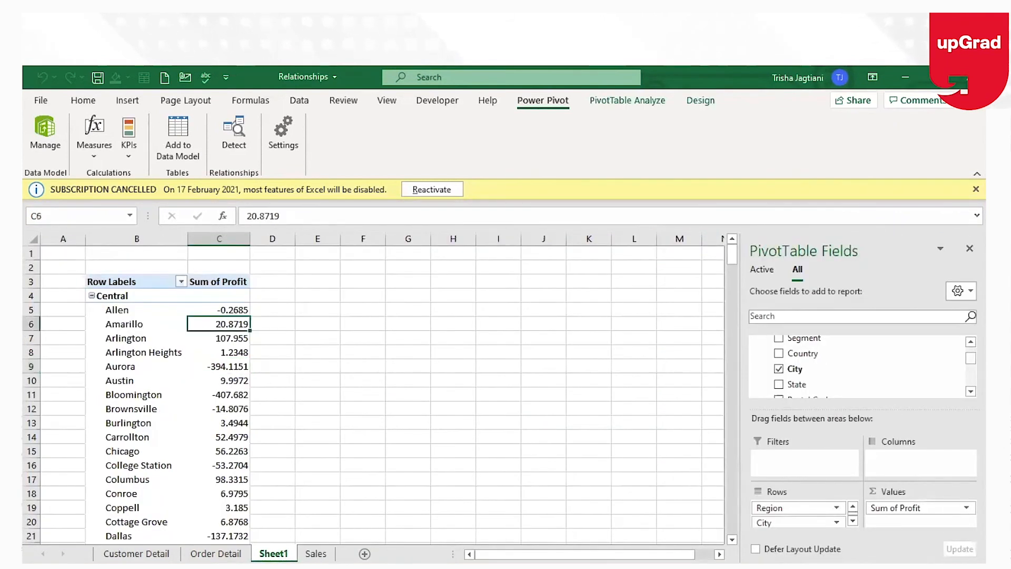
Replace City with State beneath Region in the PivotTable rows, keeping Sum of Profit as the value.
scroll(958, 375, down, 3)
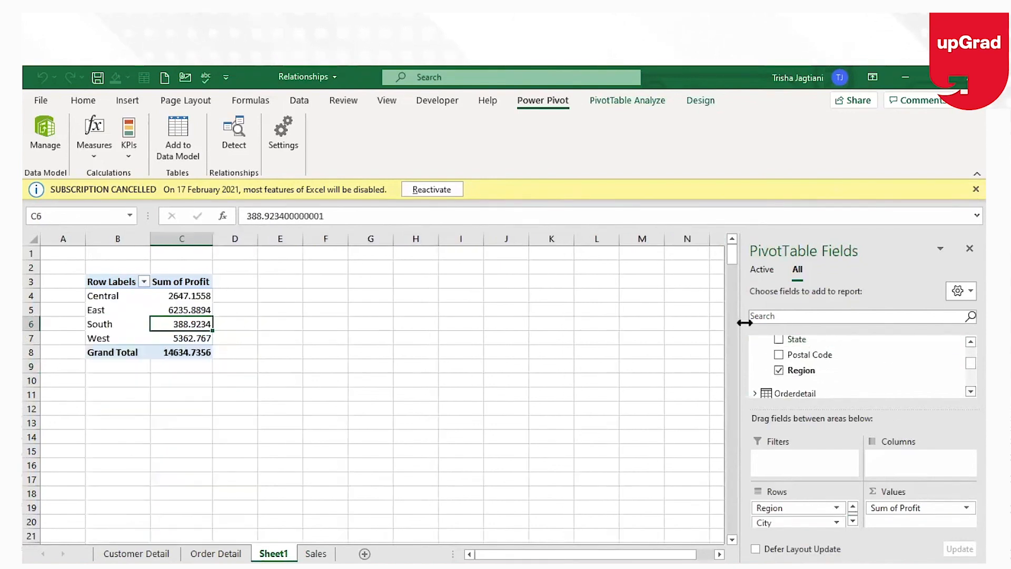
drag(816, 509, 798, 521)
scroll(864, 369, down, 3)
scroll(864, 368, down, 2)
drag(798, 371, 898, 512)
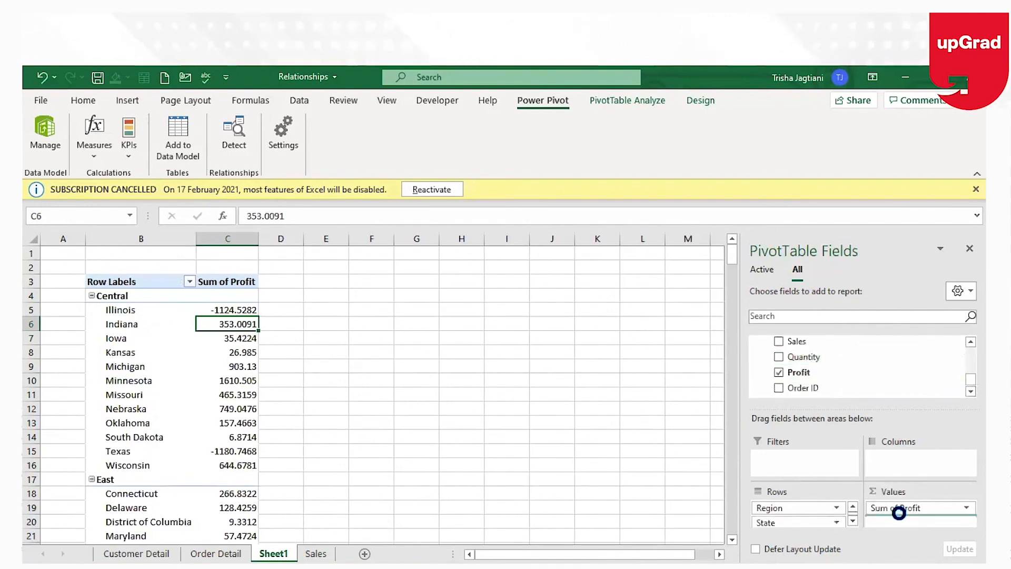
Add the Quantity field to the PivotTable values alongside Sum of Profit and inspect a profit cell.
click(778, 357)
click(226, 311)
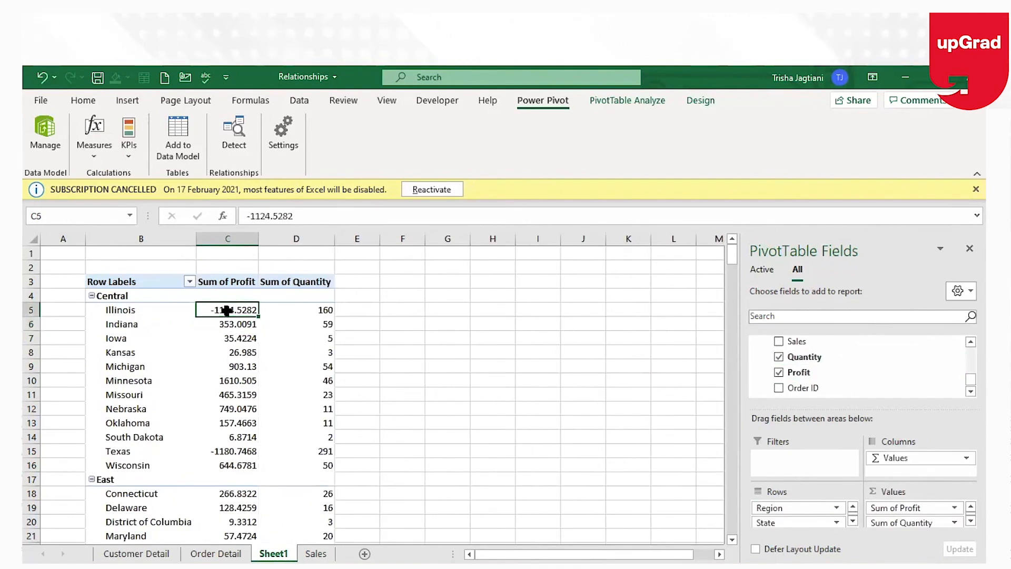
mouse_move(227, 311)
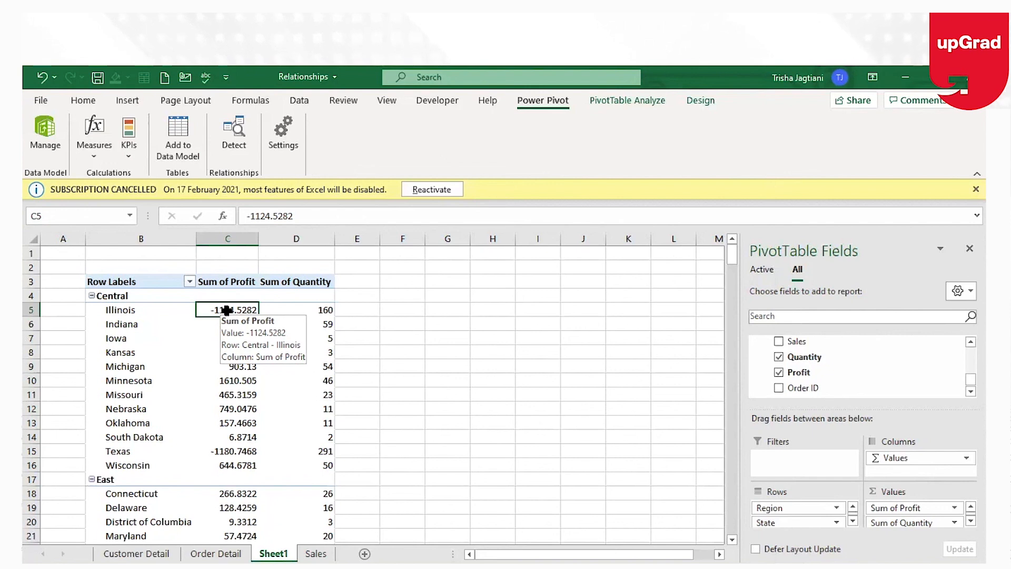
Flip between the Customer Detail, Sales and Order Detail sheets, highlighting the Order ID column to compare keys.
click(137, 552)
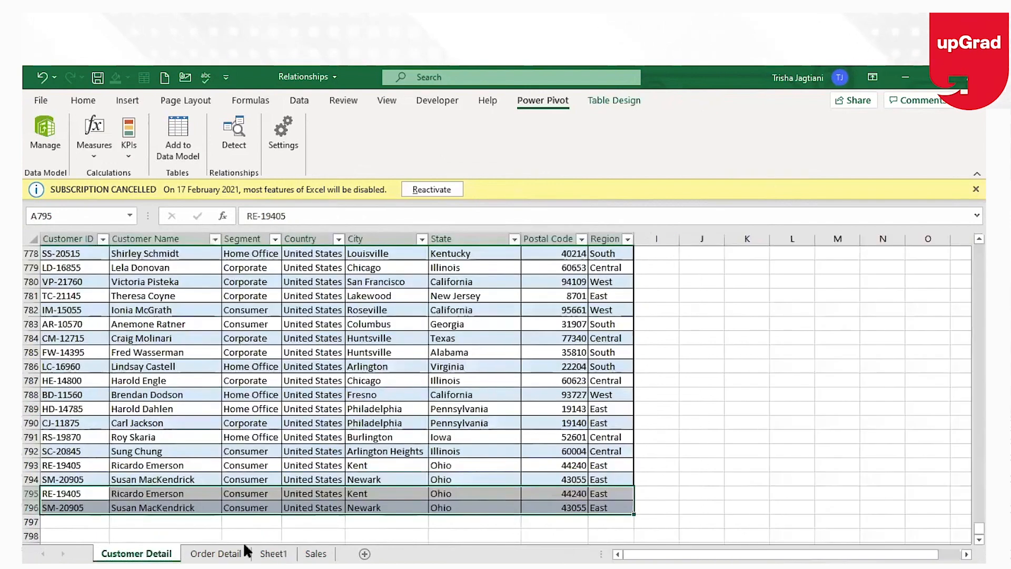
click(315, 553)
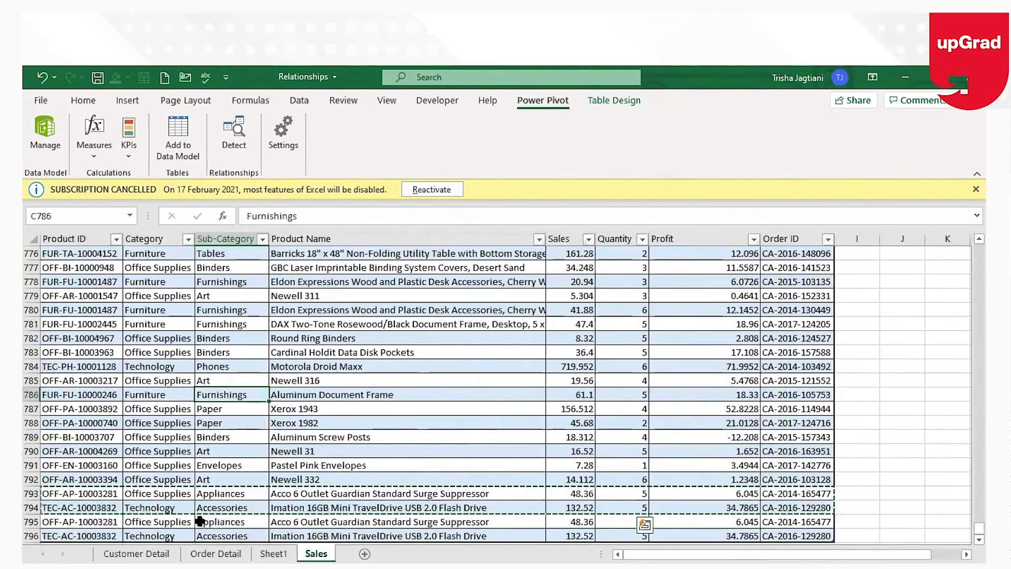
click(216, 552)
click(89, 258)
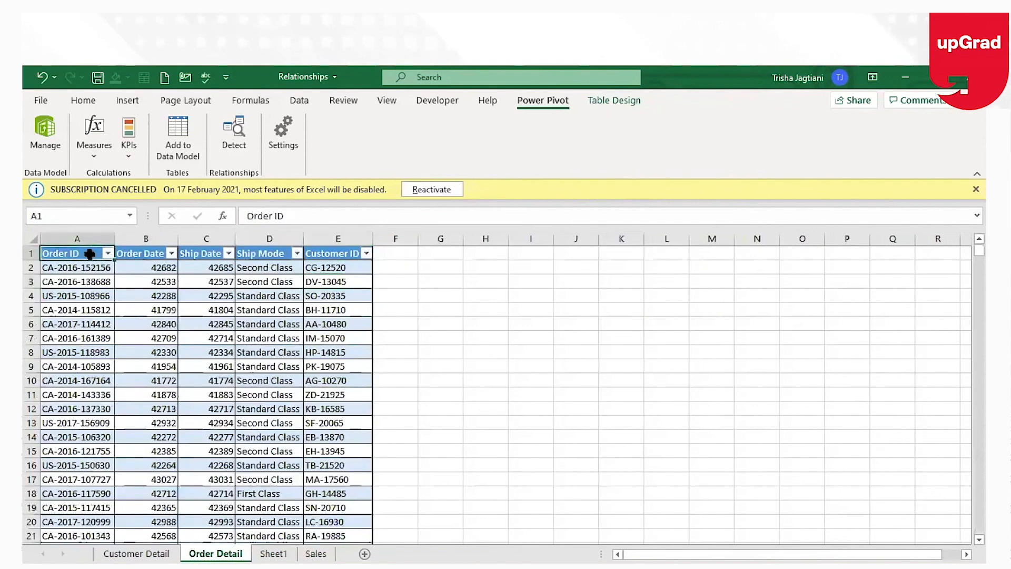
drag(90, 259, 99, 368)
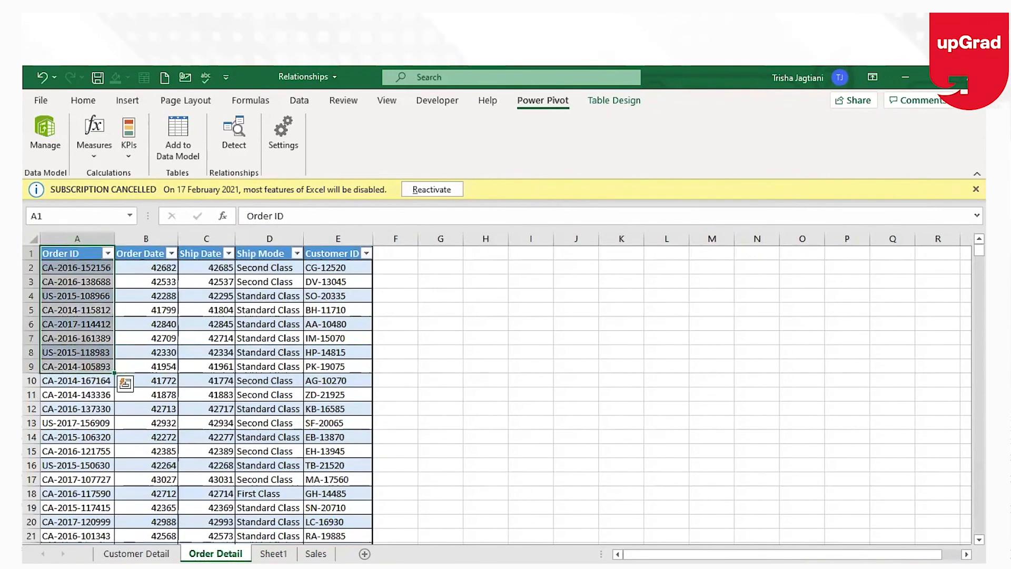
click(149, 553)
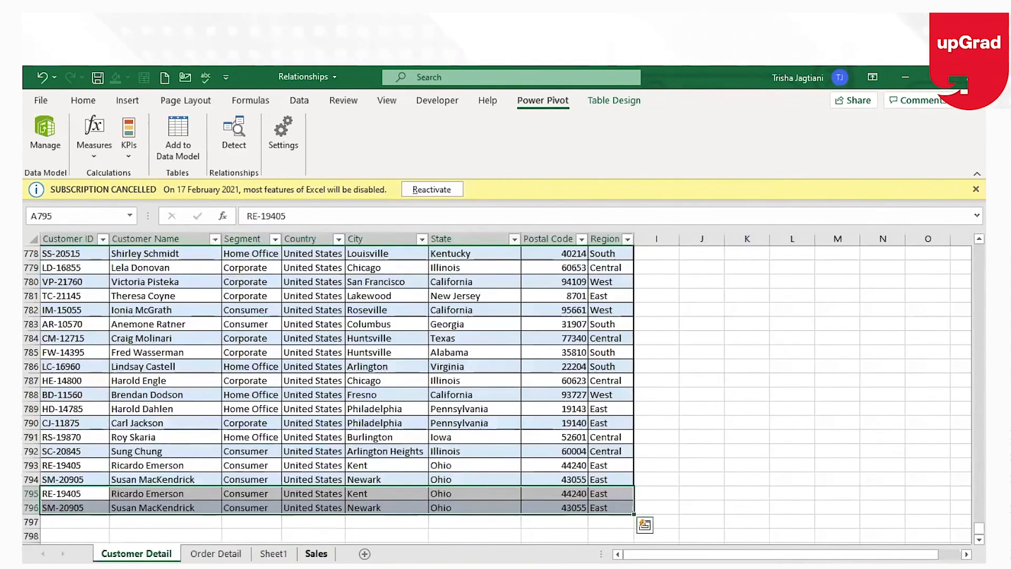
click(316, 552)
key(ctrl+Page_Up)
key(ctrl+Page_Up)
key(ctrl+Page_Up)
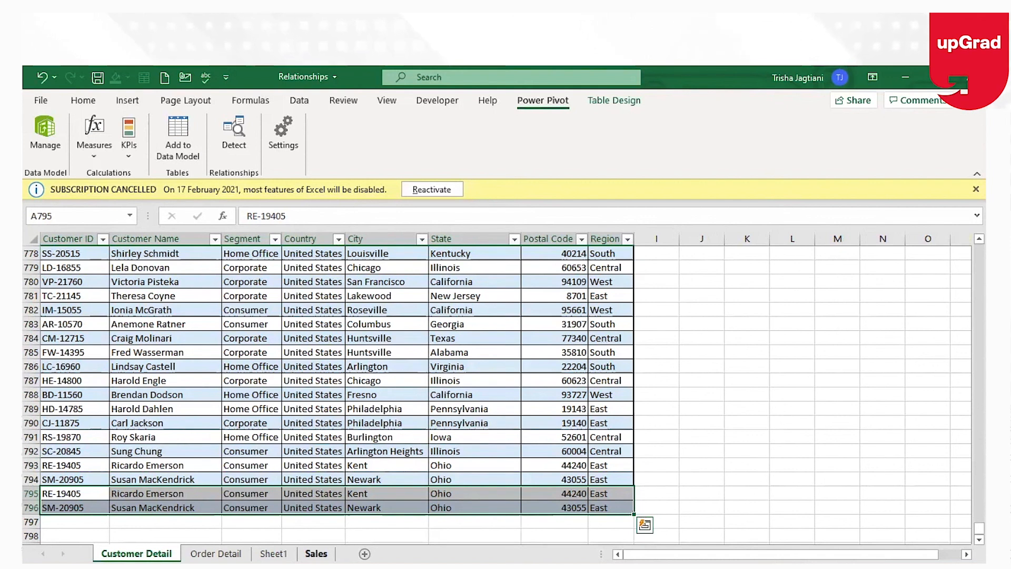
Scroll to the top of the Customer Detail table and select the Region header.
click(486, 432)
scroll(486, 429, up, 20)
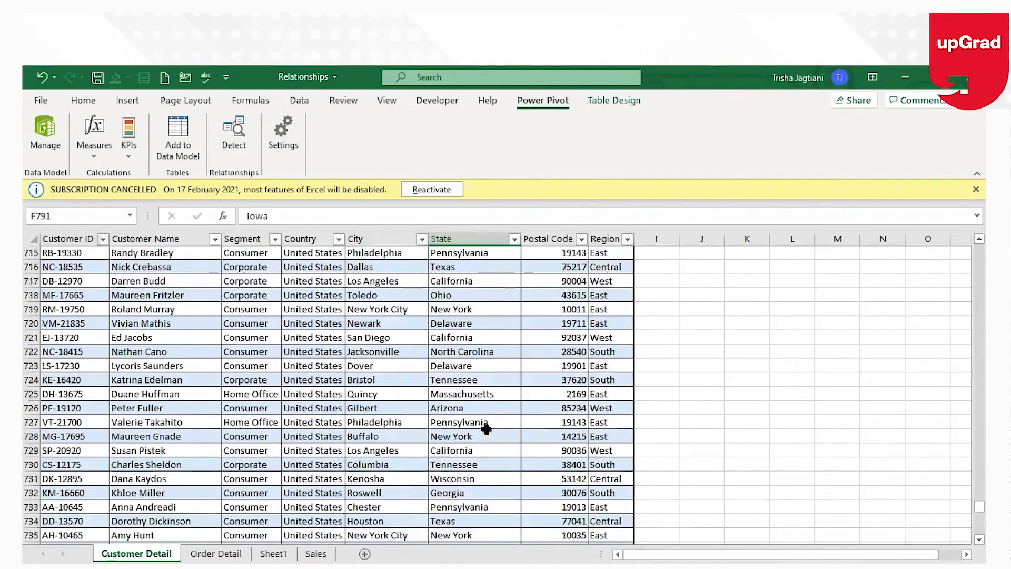
scroll(486, 429, up, 20)
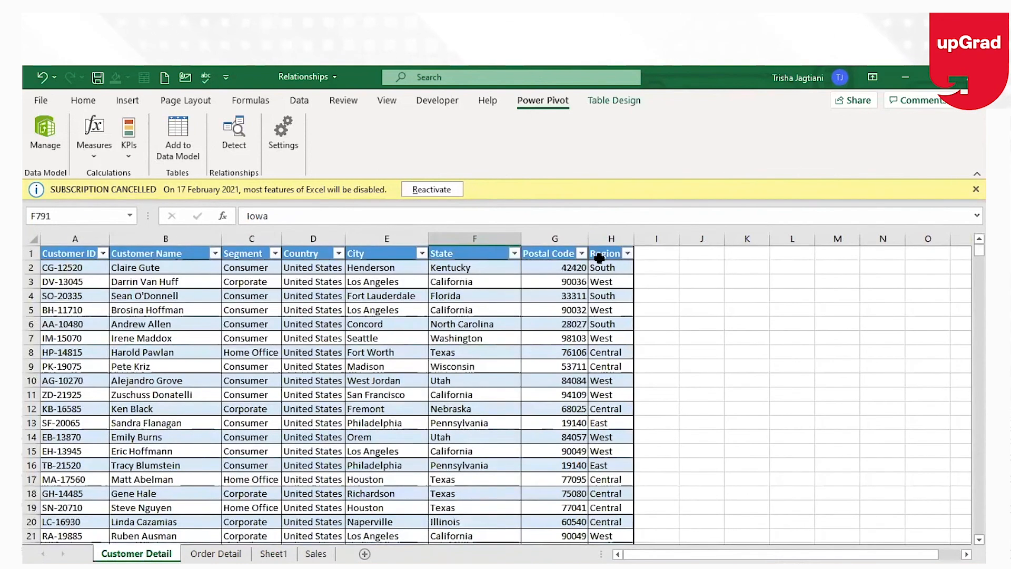
click(597, 257)
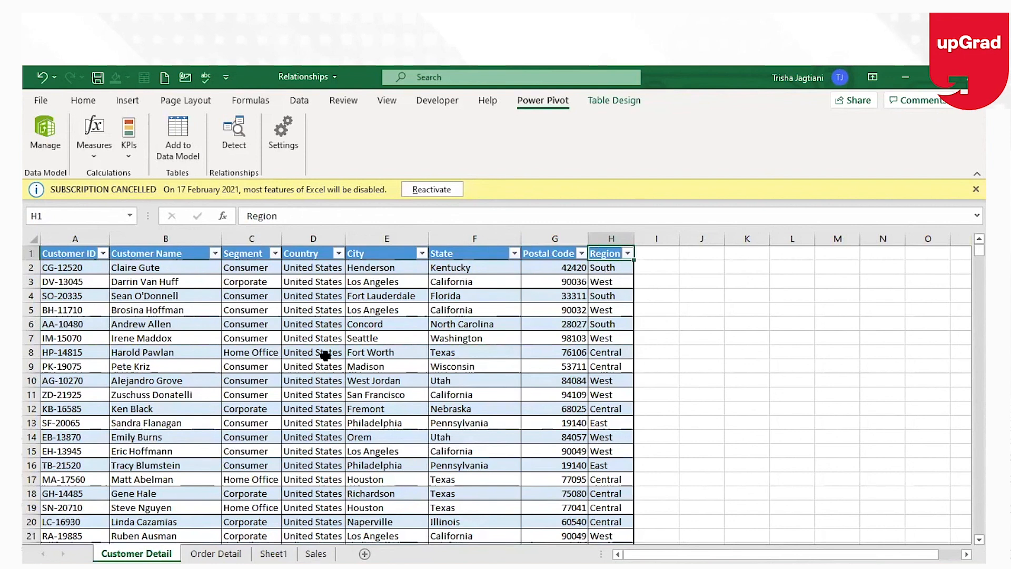